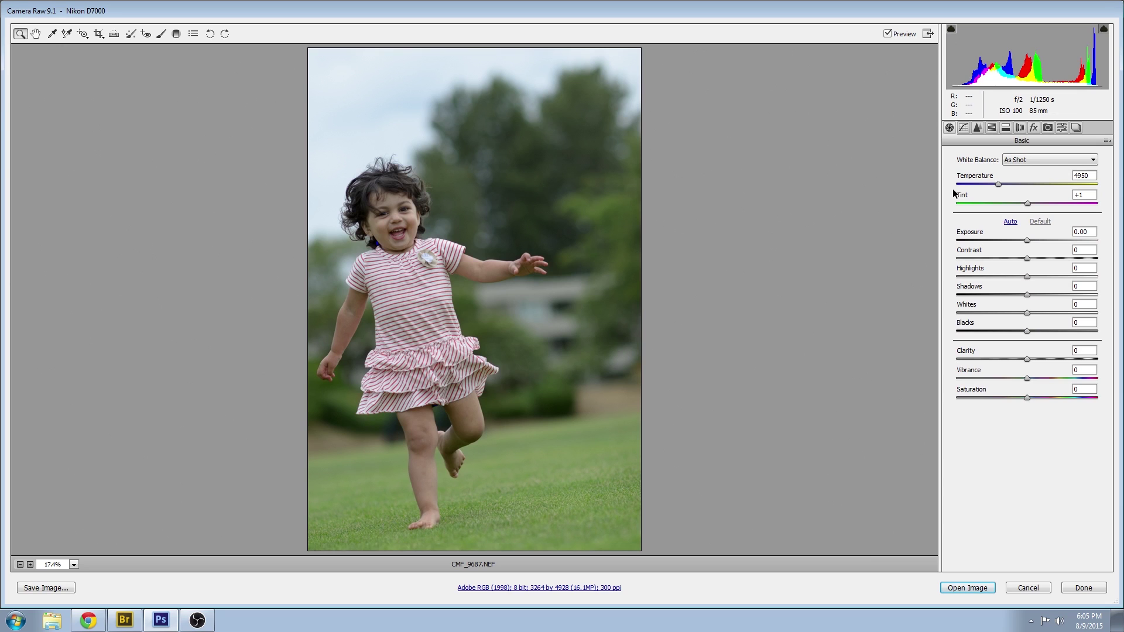
# Set the white balance to Daylight and raise Whites to +66
pyautogui.click(1015, 161)
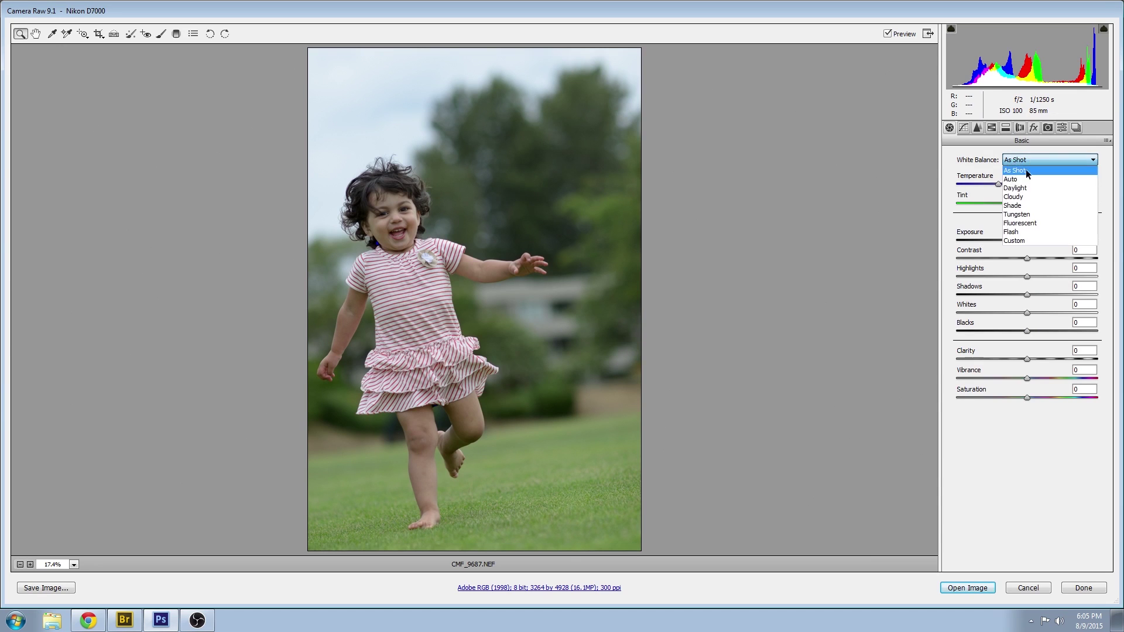
pyautogui.click(1027, 188)
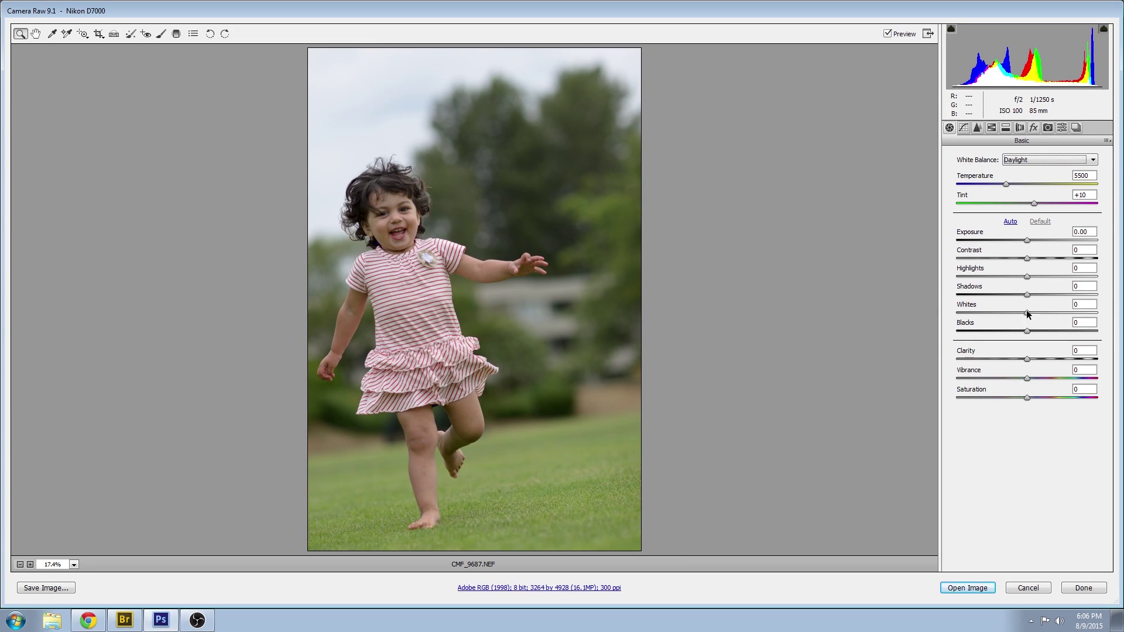
pyautogui.moveTo(1027, 313); pyautogui.dragTo(1072, 314)
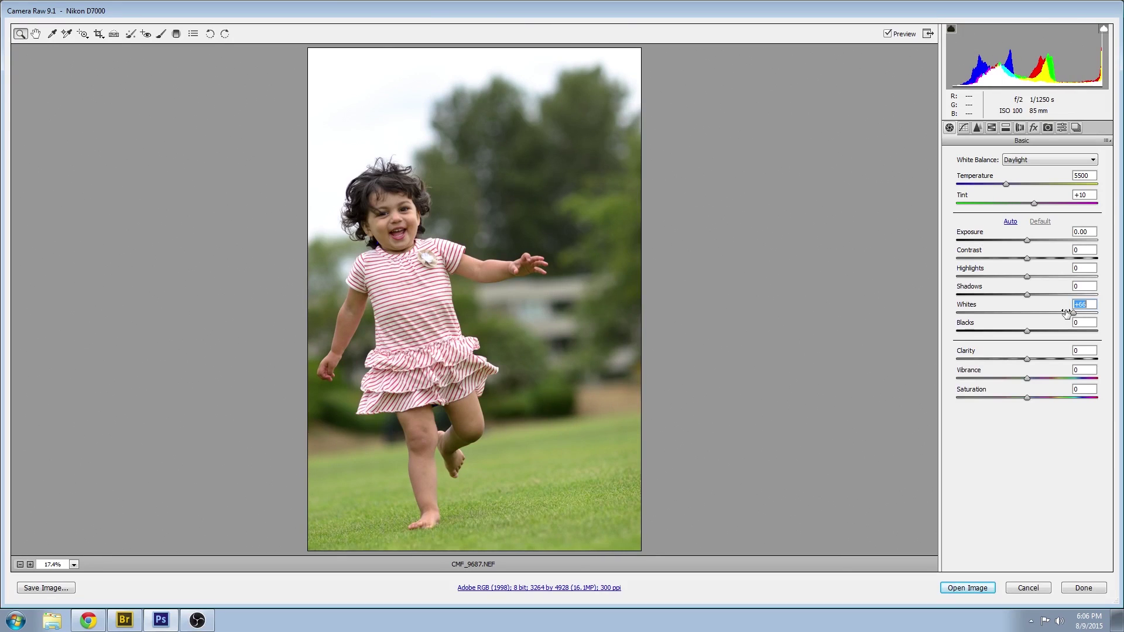
# Set Highlights to -80, Shadows to +50 and Blacks to -22 in the basic tonal adjustments
pyautogui.moveTo(1027, 277); pyautogui.dragTo(954, 271)
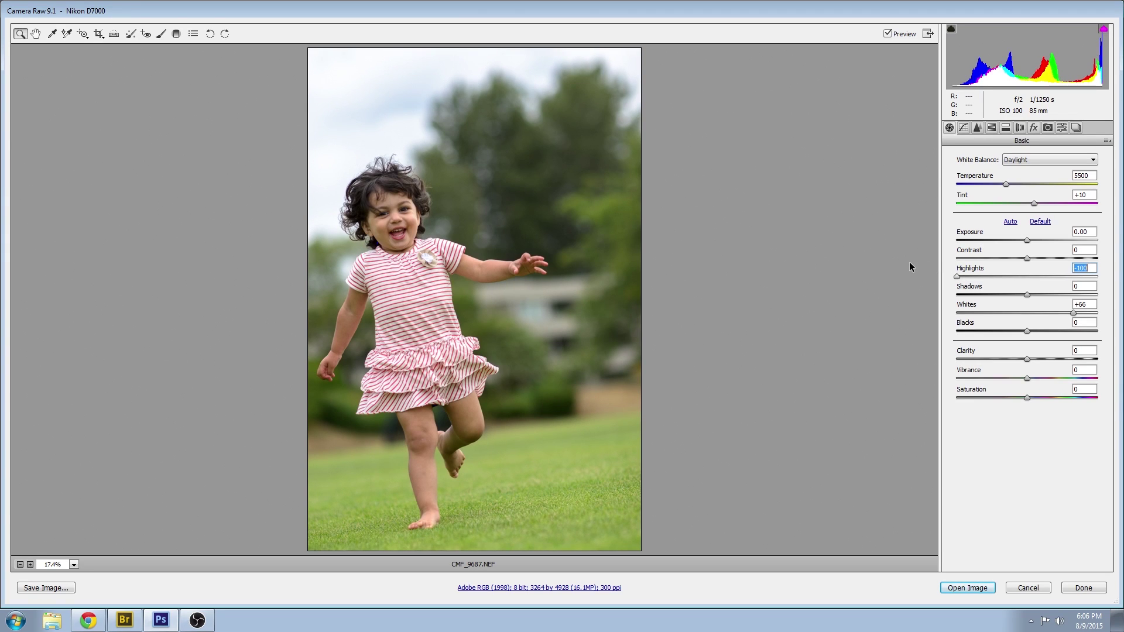
pyautogui.moveTo(956, 273); pyautogui.dragTo(972, 272)
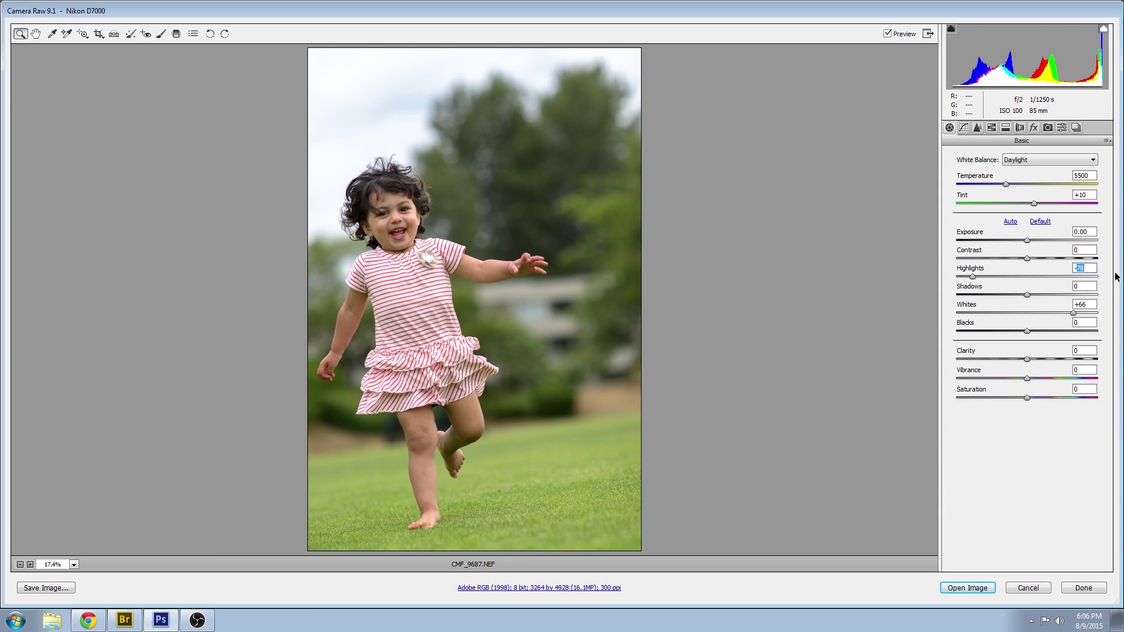
pyautogui.write('80')
pyautogui.moveTo(1028, 293); pyautogui.dragTo(1062, 289)
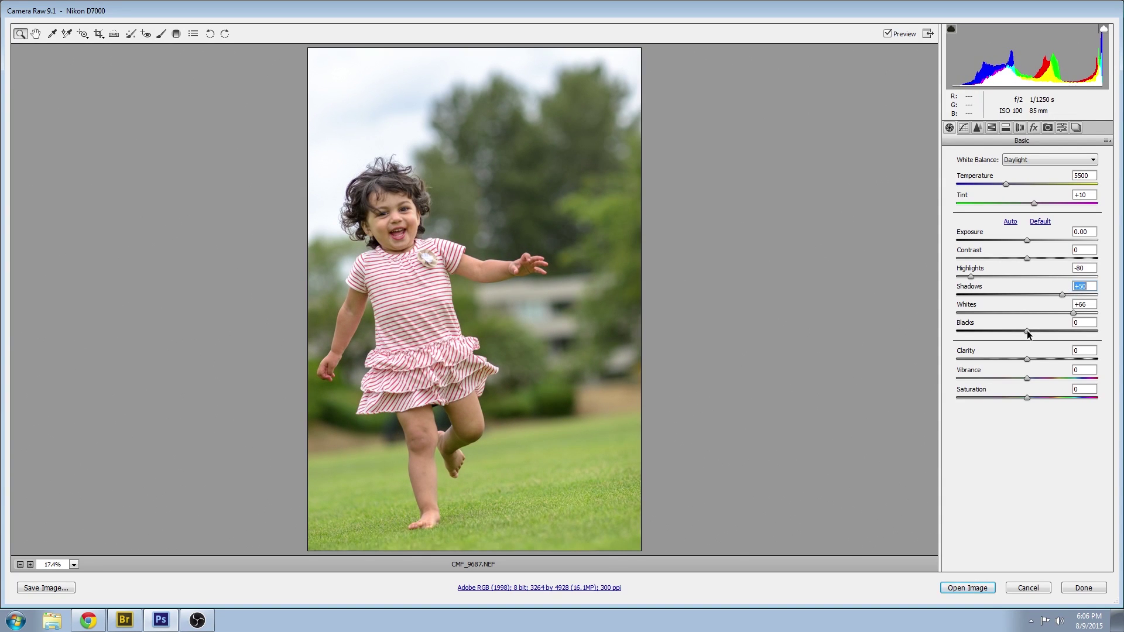
pyautogui.moveTo(1027, 331); pyautogui.dragTo(1011, 330)
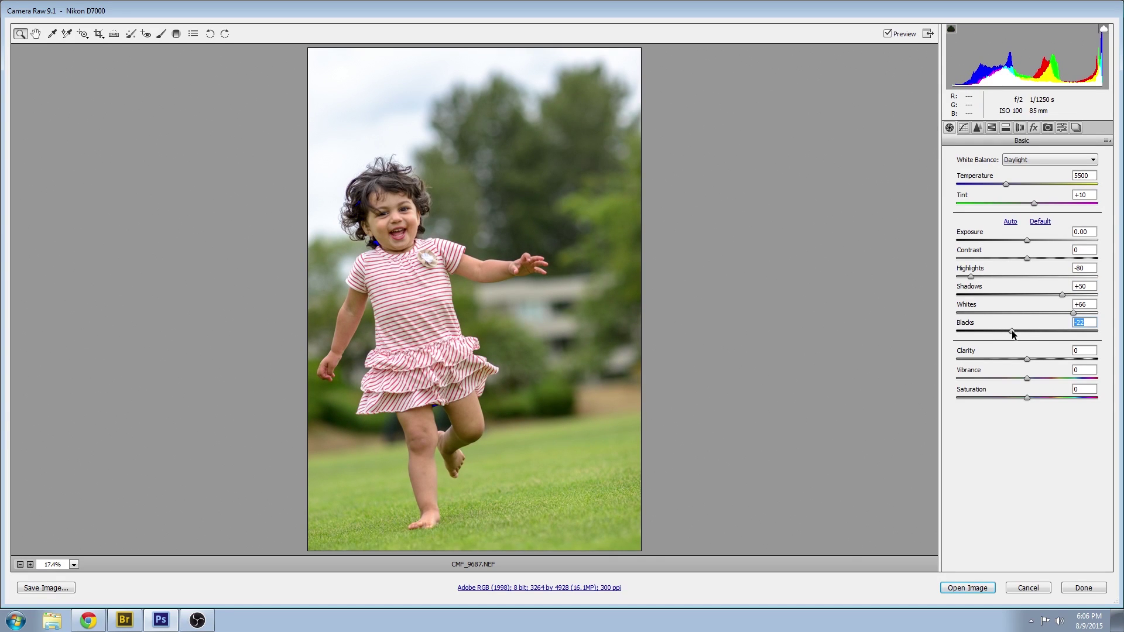
# Show the highlight clipping warning and reduce the clipped areas by setting Highlights to -90 and Whites to +61
pyautogui.click(1103, 28)
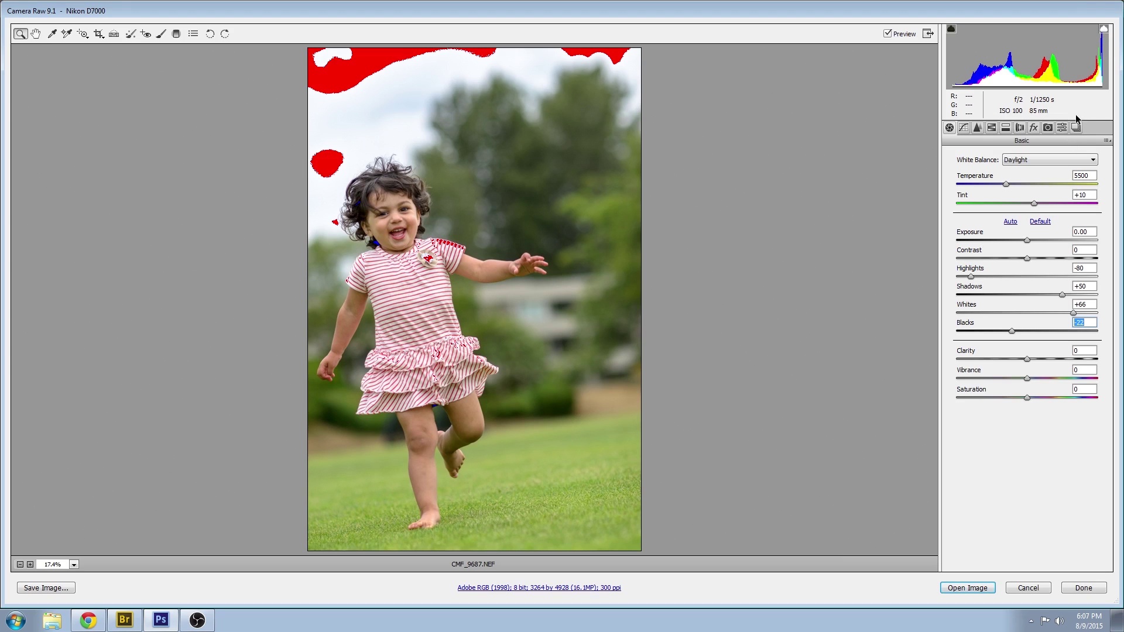
pyautogui.moveTo(971, 277)
pyautogui.mouseDown()
pyautogui.moveTo(947, 276)
pyautogui.moveTo(964, 277)
pyautogui.mouseUp()
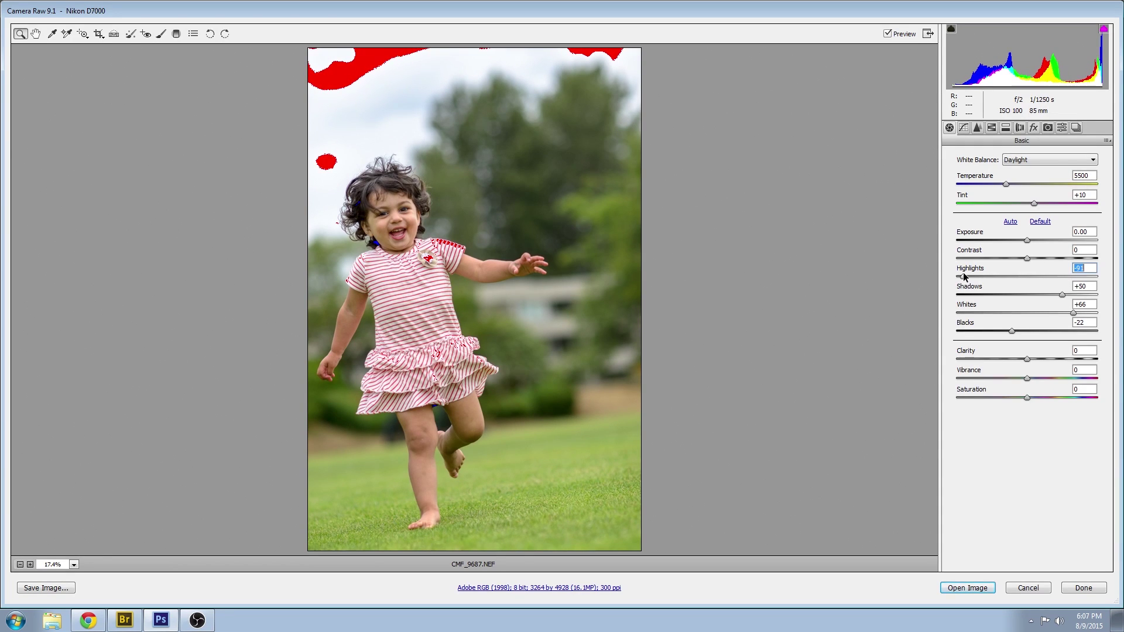
pyautogui.click(1082, 267)
pyautogui.press('Up')
pyautogui.moveTo(1074, 313); pyautogui.dragTo(1070, 314)
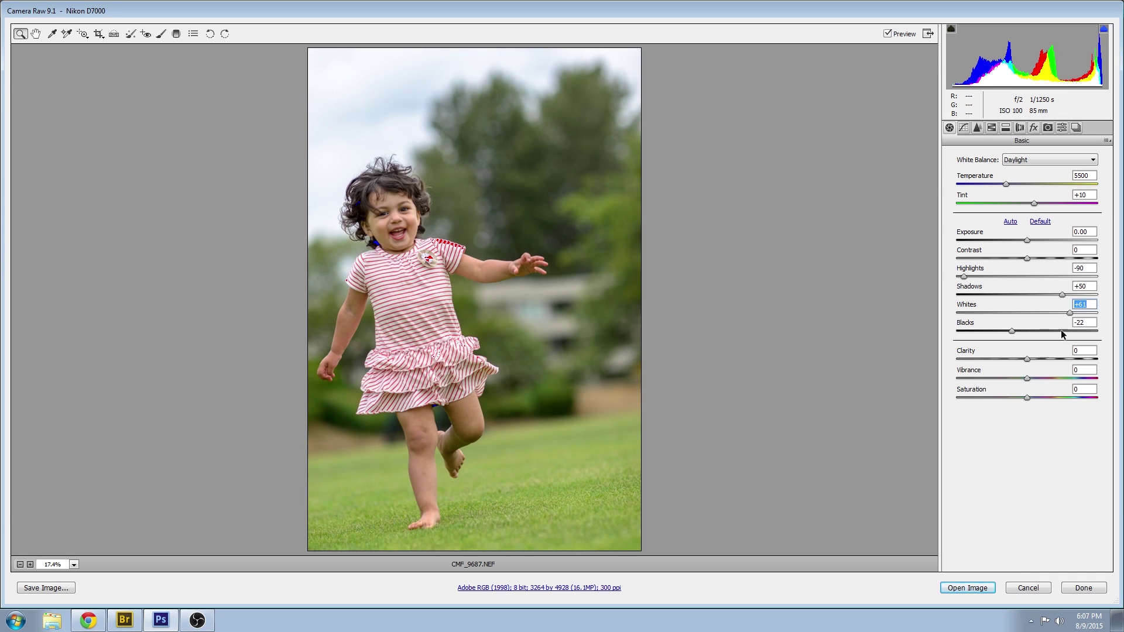
# Set Clarity to +10 and turn off the highlight and shadow clipping warnings
pyautogui.moveTo(1027, 359)
pyautogui.mouseDown()
pyautogui.moveTo(1002, 359)
pyautogui.moveTo(1046, 359)
pyautogui.moveTo(1033, 359)
pyautogui.mouseUp()
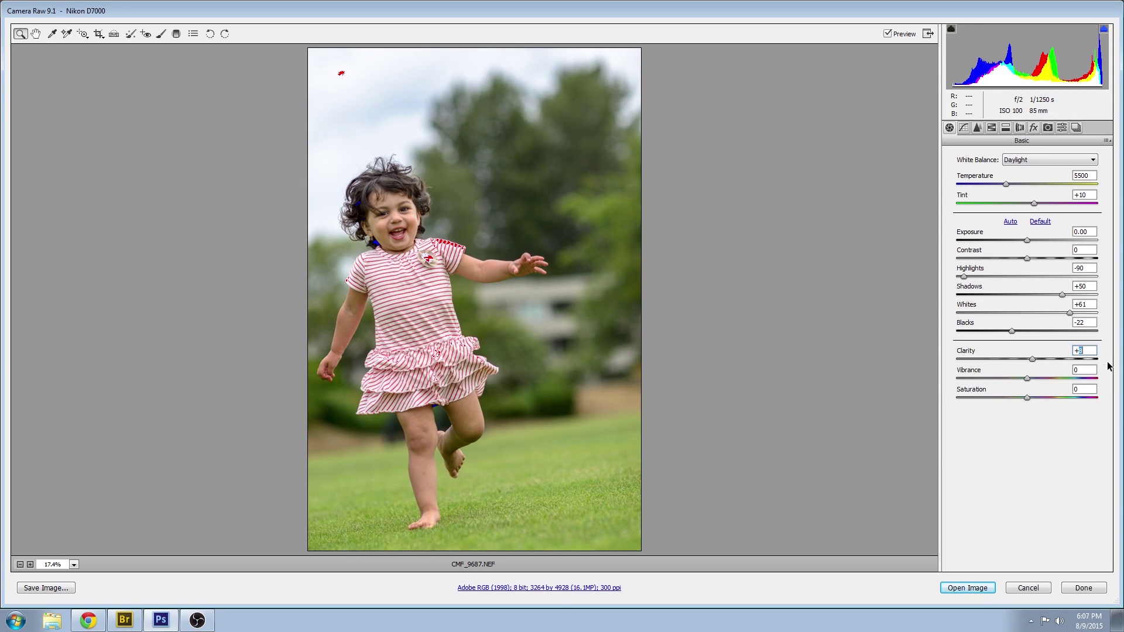
pyautogui.write('10')
pyautogui.click(1103, 29)
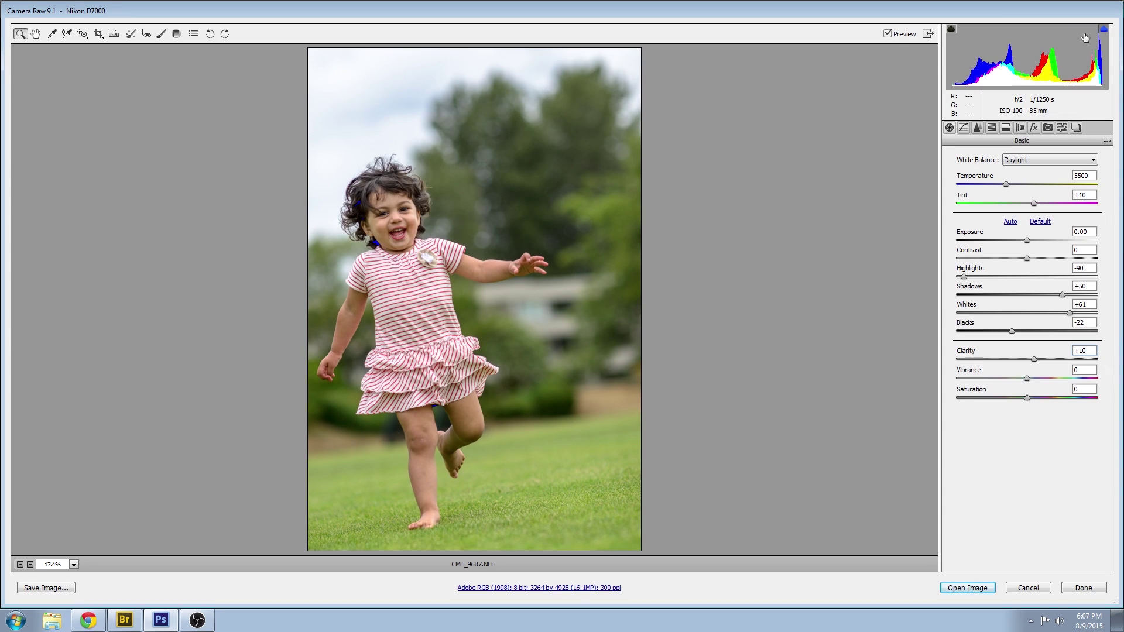
pyautogui.click(951, 30)
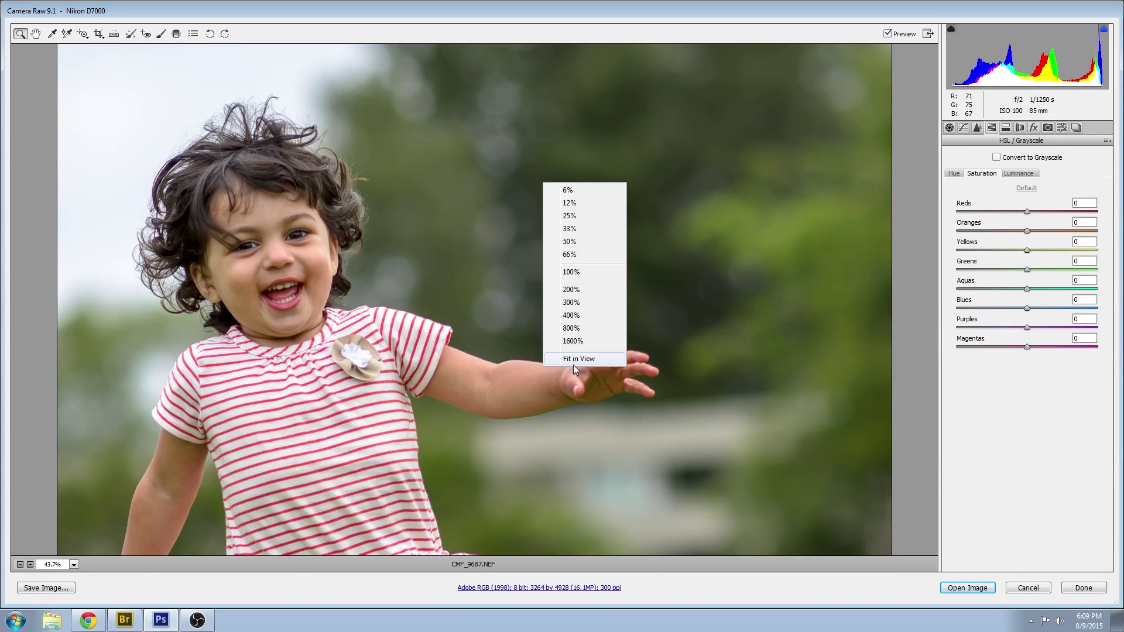
# Fit the whole photo in view and set the HSL saturation of Reds to +20
pyautogui.rightClick(577, 367)
pyautogui.click(573, 358)
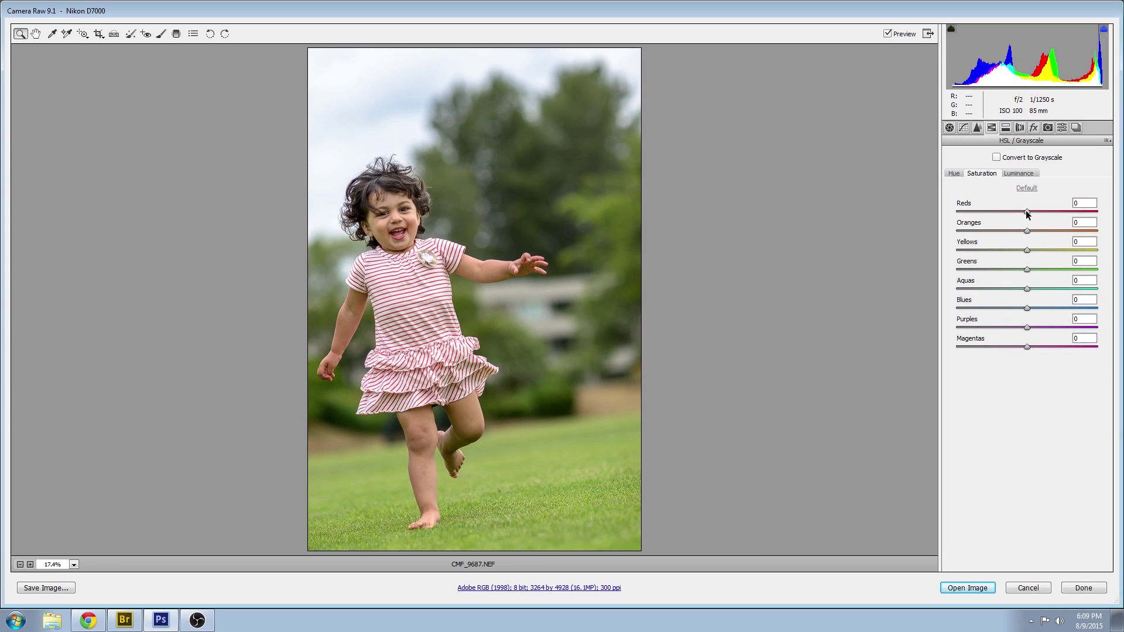
pyautogui.moveTo(1028, 215); pyautogui.dragTo(1044, 203)
pyautogui.write('20')
# Set the HSL hue of Reds to -20 and return the saturation of Oranges to 0
pyautogui.click(954, 173)
pyautogui.moveTo(1026, 212); pyautogui.dragTo(988, 210)
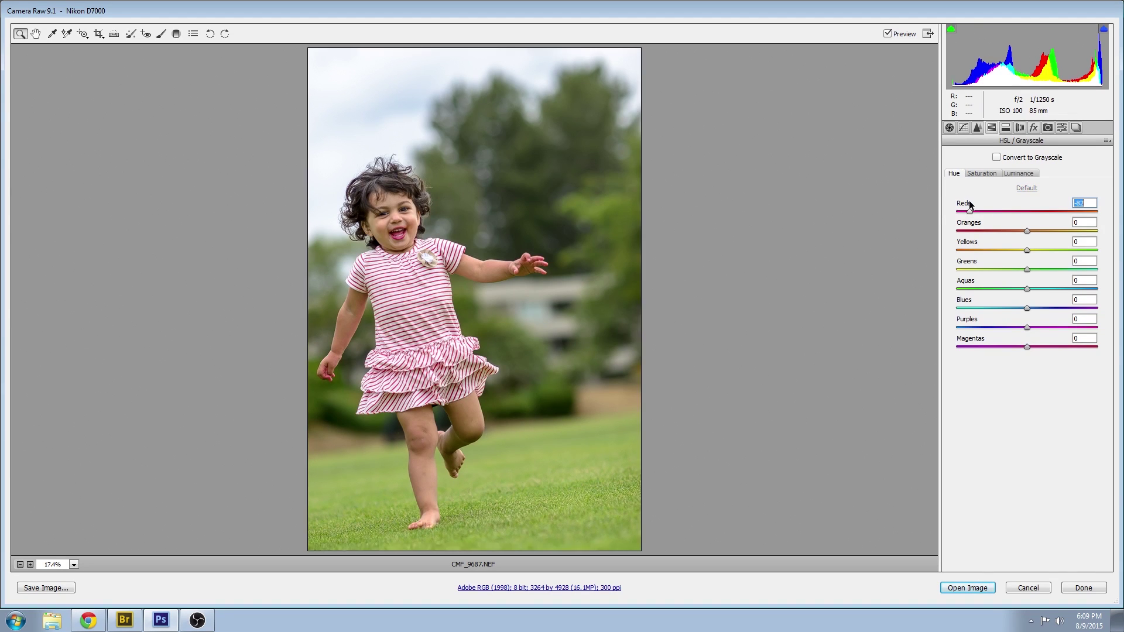
pyautogui.moveTo(988, 210); pyautogui.dragTo(1011, 202)
pyautogui.moveTo(1013, 204); pyautogui.dragTo(1014, 202)
pyautogui.click(987, 175)
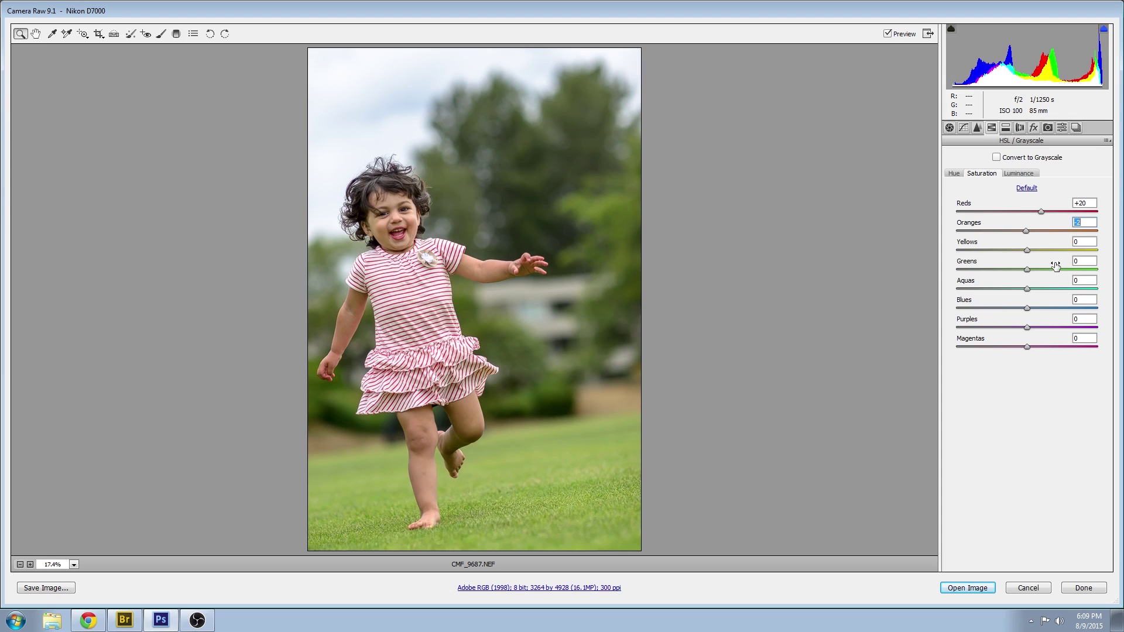
pyautogui.write('0')
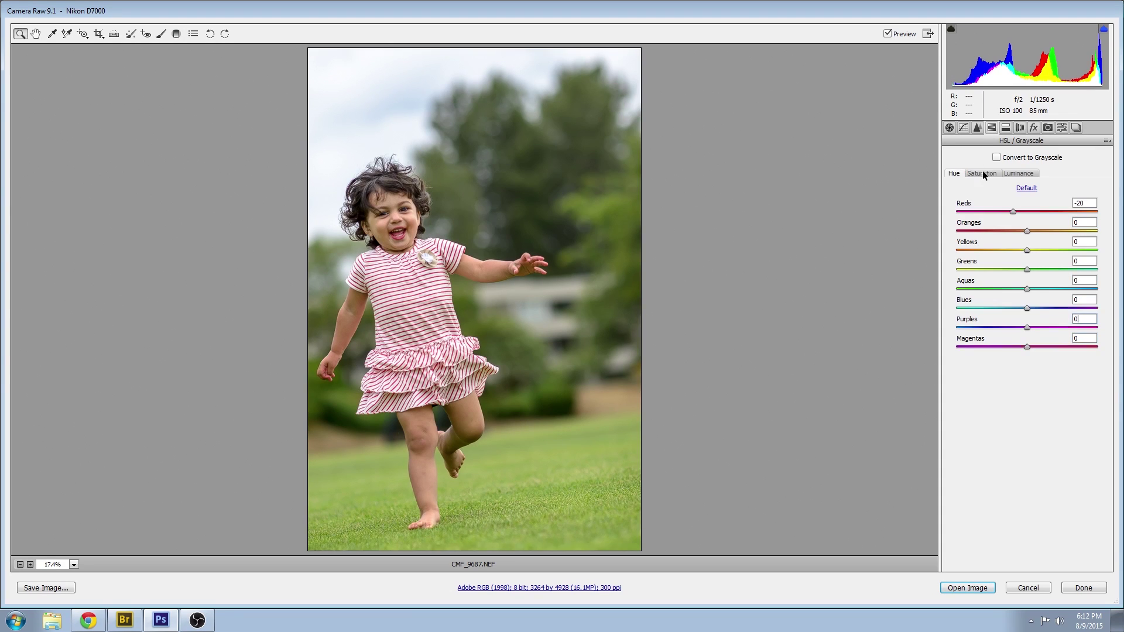
# Set the photo's overall Saturation to -10 in the basic adjustments
pyautogui.click(949, 128)
pyautogui.moveTo(1027, 397)
pyautogui.mouseDown()
pyautogui.moveTo(995, 395)
pyautogui.moveTo(1016, 391)
pyautogui.mouseUp()
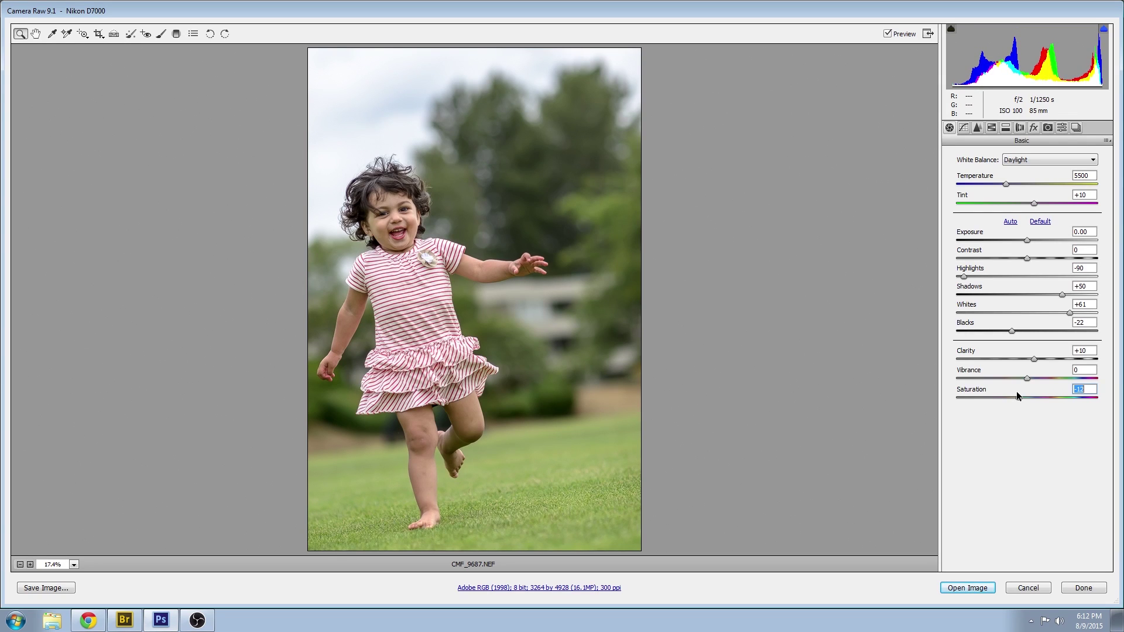
pyautogui.moveTo(1016, 391); pyautogui.dragTo(1017, 390)
pyautogui.write('-10')
# Raise the HSL luminance of Reds to +5 and of Oranges to +3
pyautogui.click(992, 128)
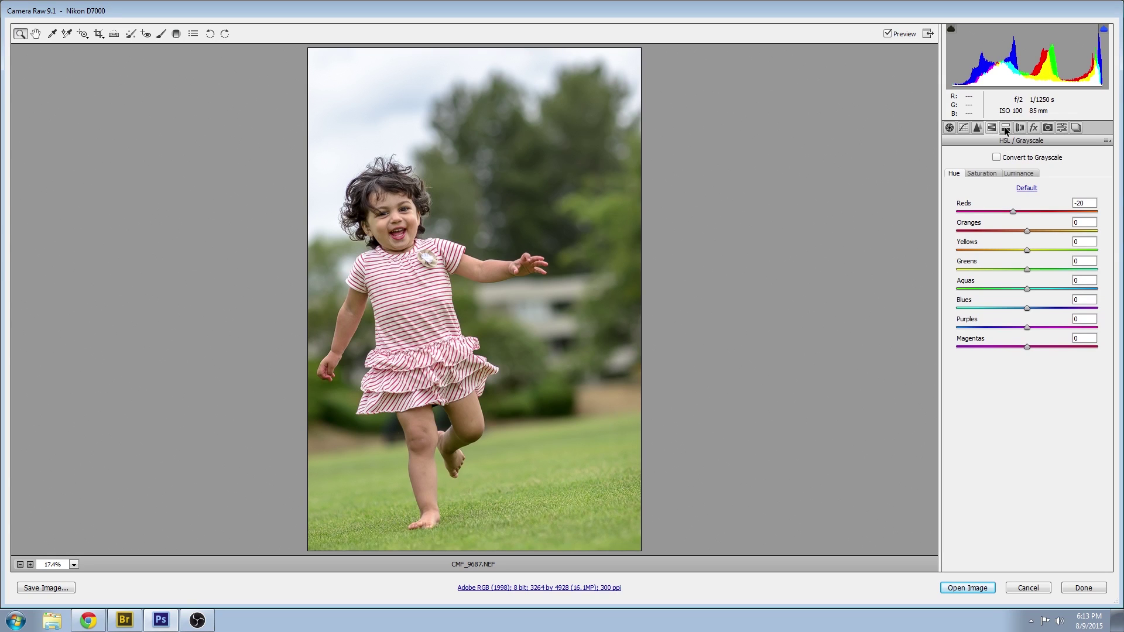
pyautogui.click(1015, 174)
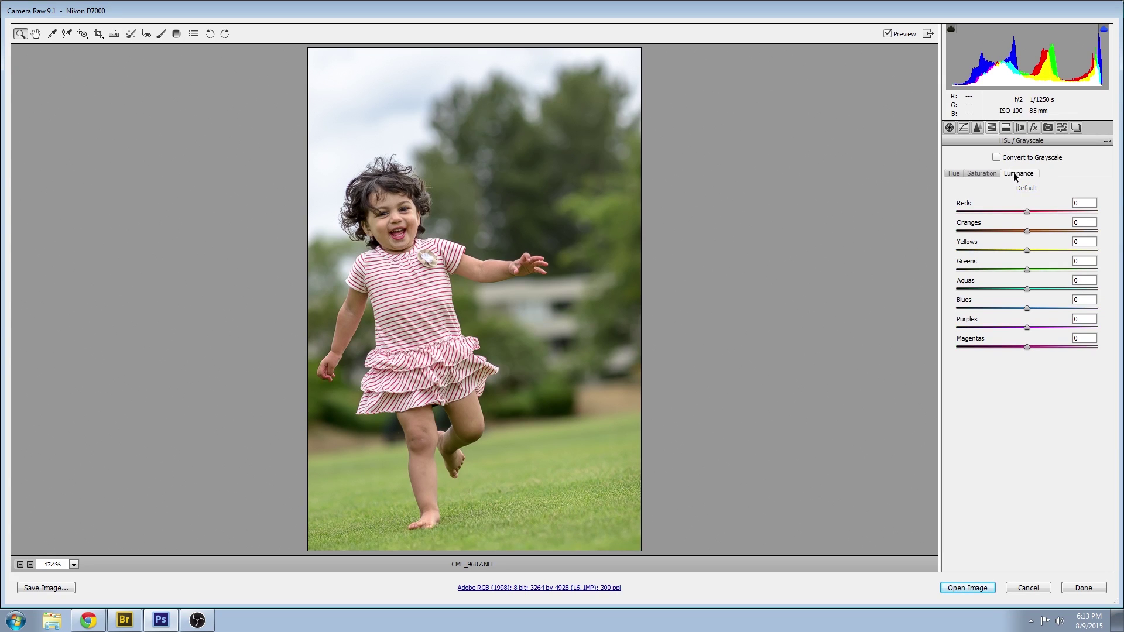
pyautogui.moveTo(1027, 211)
pyautogui.mouseDown()
pyautogui.moveTo(1056, 206)
pyautogui.moveTo(1032, 207)
pyautogui.mouseUp()
pyautogui.moveTo(1027, 231)
pyautogui.mouseDown()
pyautogui.moveTo(1059, 226)
pyautogui.moveTo(1032, 232)
pyautogui.mouseUp()
pyautogui.moveTo(1028, 232); pyautogui.dragTo(1030, 230)
# Lower the HSL luminance of Greens to about -5
pyautogui.click(1027, 270)
pyautogui.moveTo(1028, 270)
pyautogui.mouseDown()
pyautogui.moveTo(1007, 269)
pyautogui.moveTo(1023, 267)
pyautogui.mouseUp()
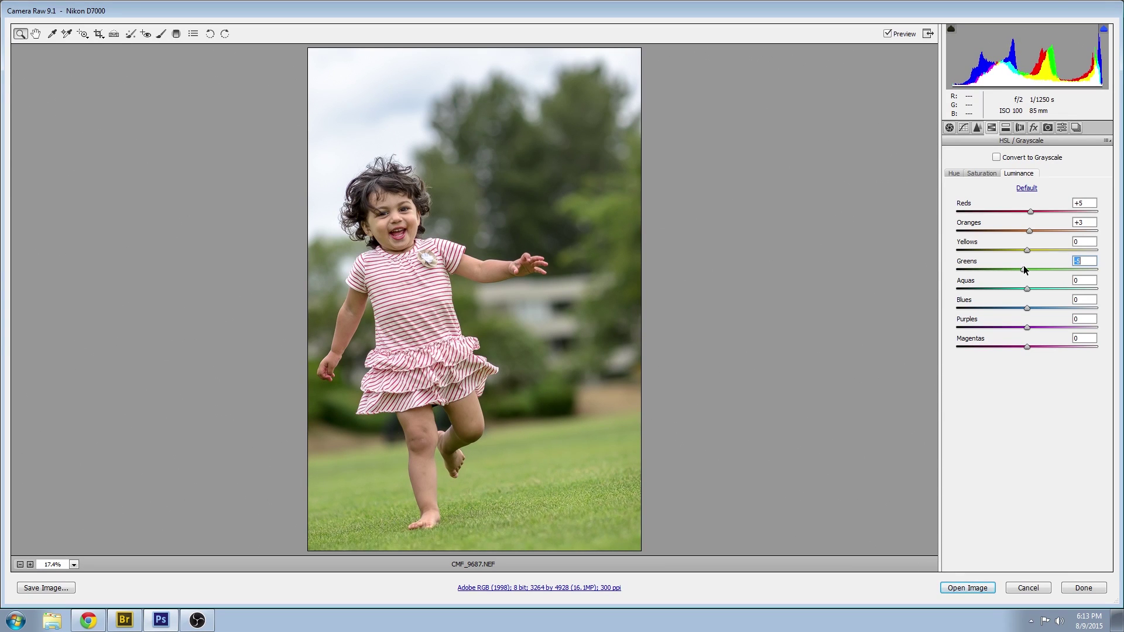
pyautogui.click(1029, 288)
pyautogui.click(1026, 346)
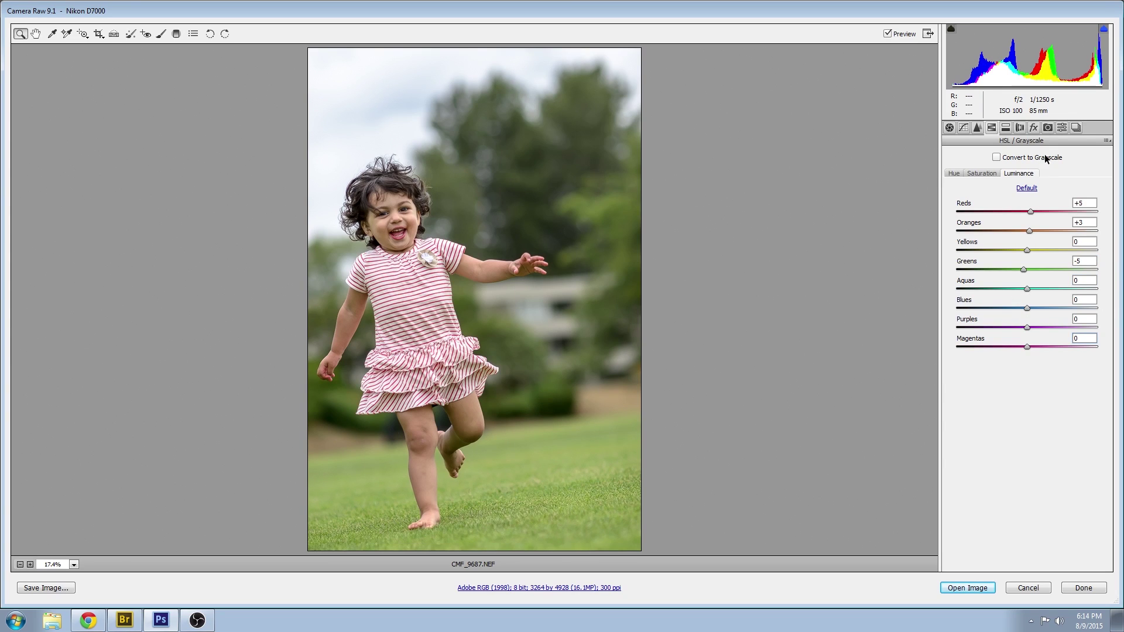
# Set the split toning Highlights hue to 50
pyautogui.click(1005, 128)
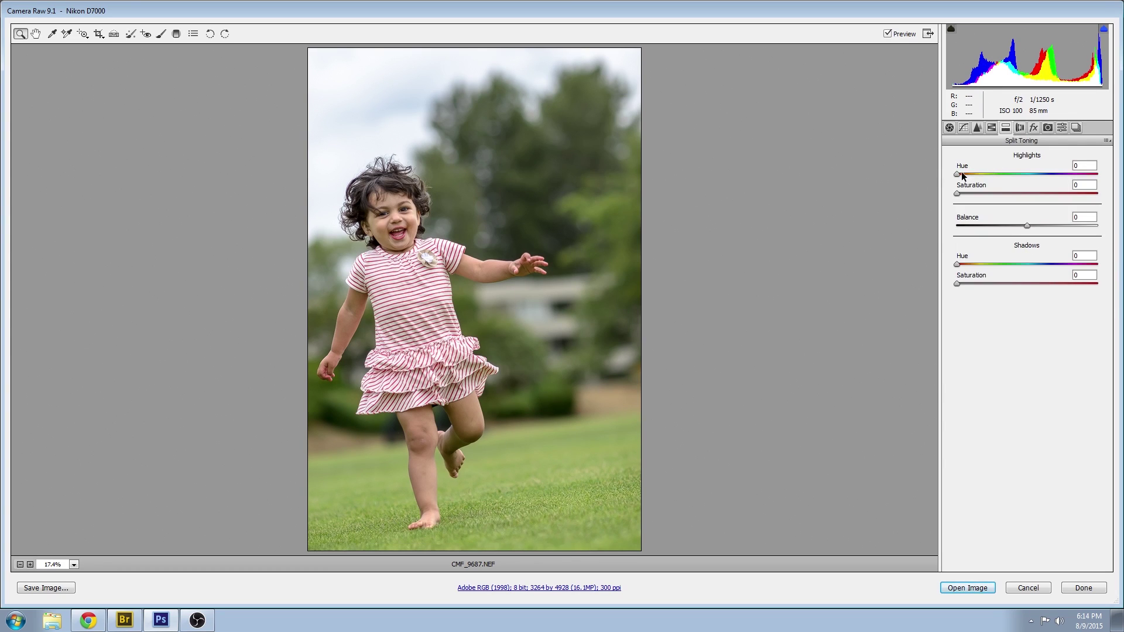
pyautogui.moveTo(957, 174)
pyautogui.mouseDown()
pyautogui.moveTo(1091, 203)
pyautogui.moveTo(991, 201)
pyautogui.moveTo(967, 175)
pyautogui.mouseUp()
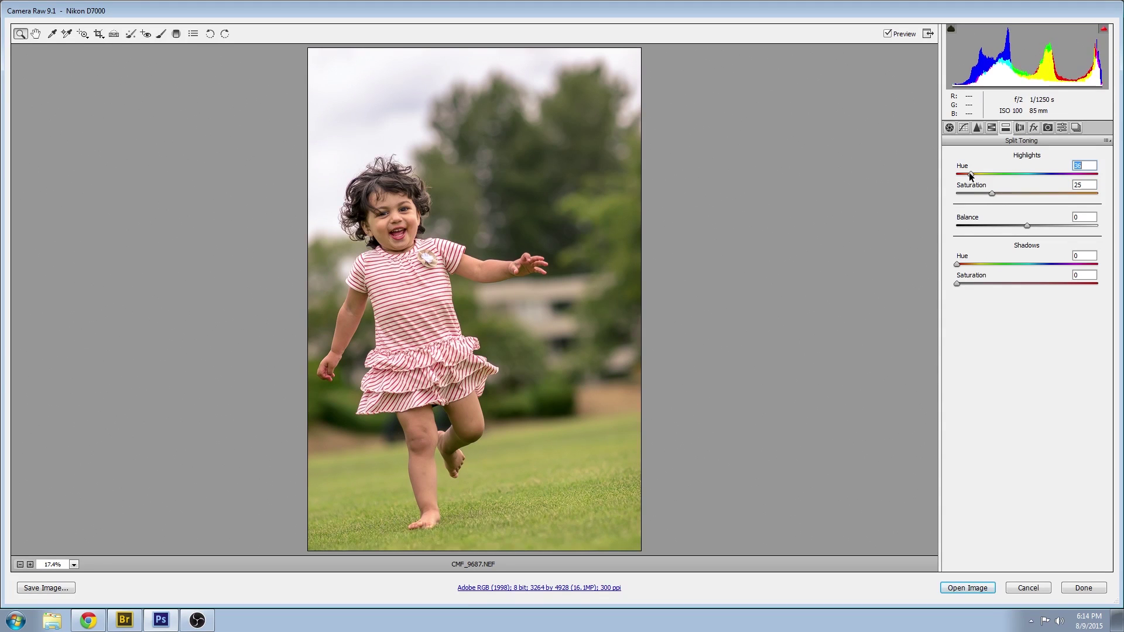
pyautogui.moveTo(970, 174); pyautogui.dragTo(976, 172)
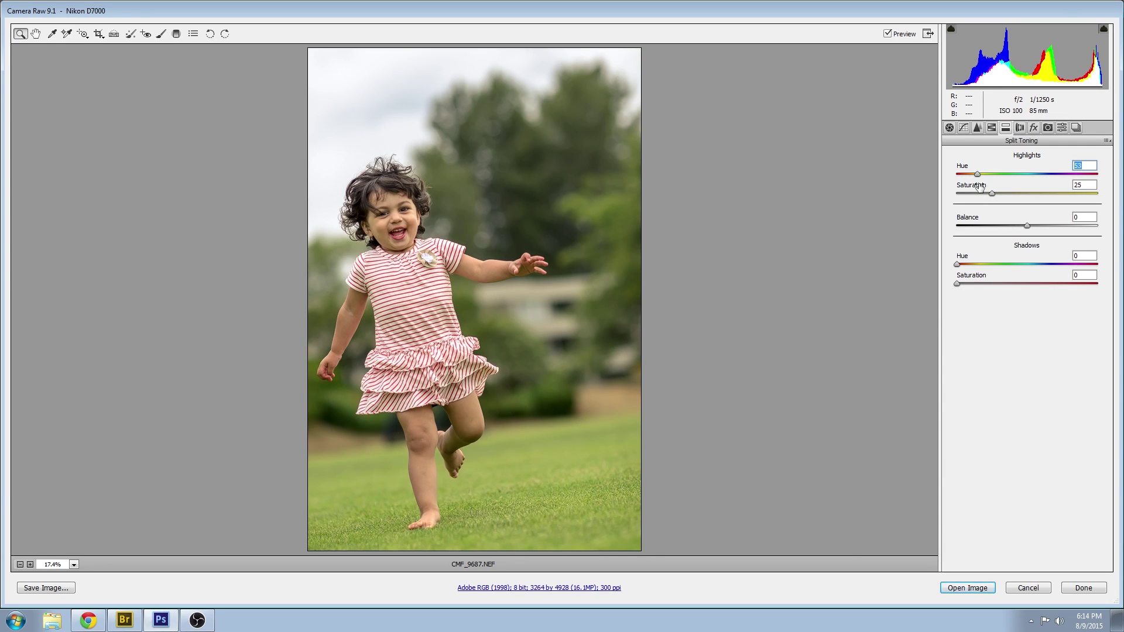
pyautogui.write('50')
# Push both split toning saturations to 100 to judge the tint, and set the Shadows hue to 240
pyautogui.moveTo(991, 193); pyautogui.dragTo(1104, 196)
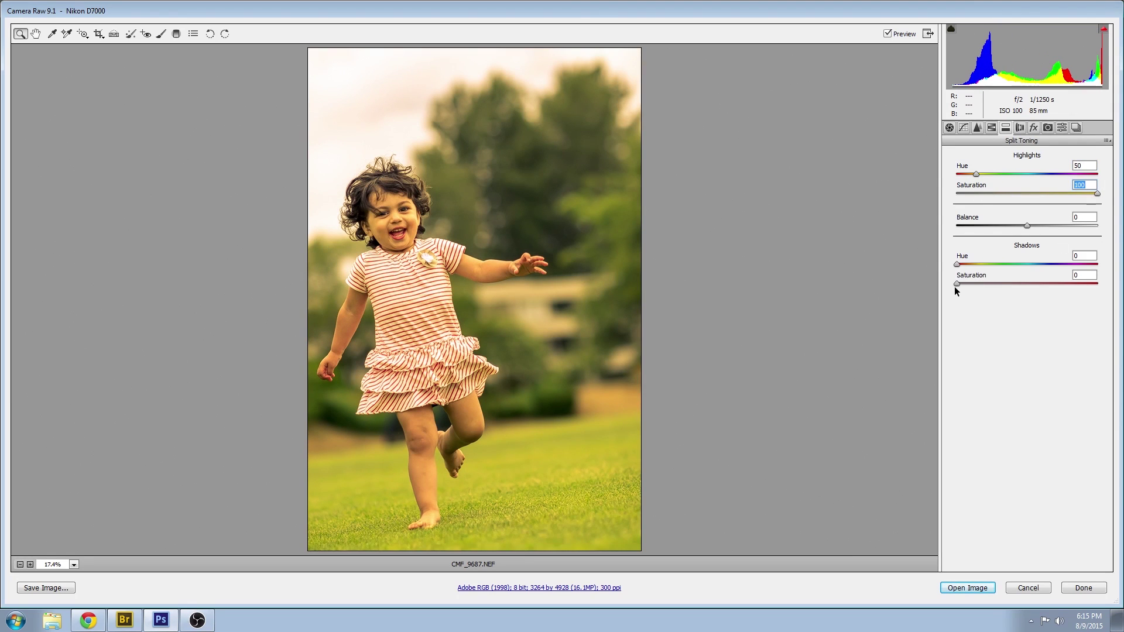
pyautogui.moveTo(1082, 284); pyautogui.dragTo(1104, 282)
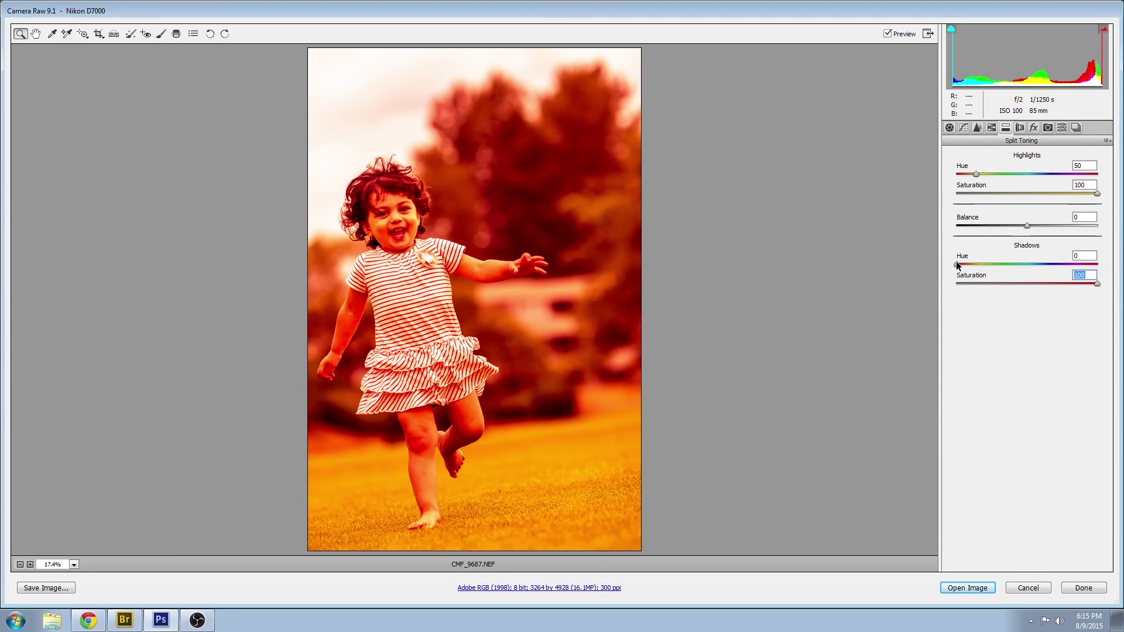
pyautogui.moveTo(956, 264); pyautogui.dragTo(1040, 267)
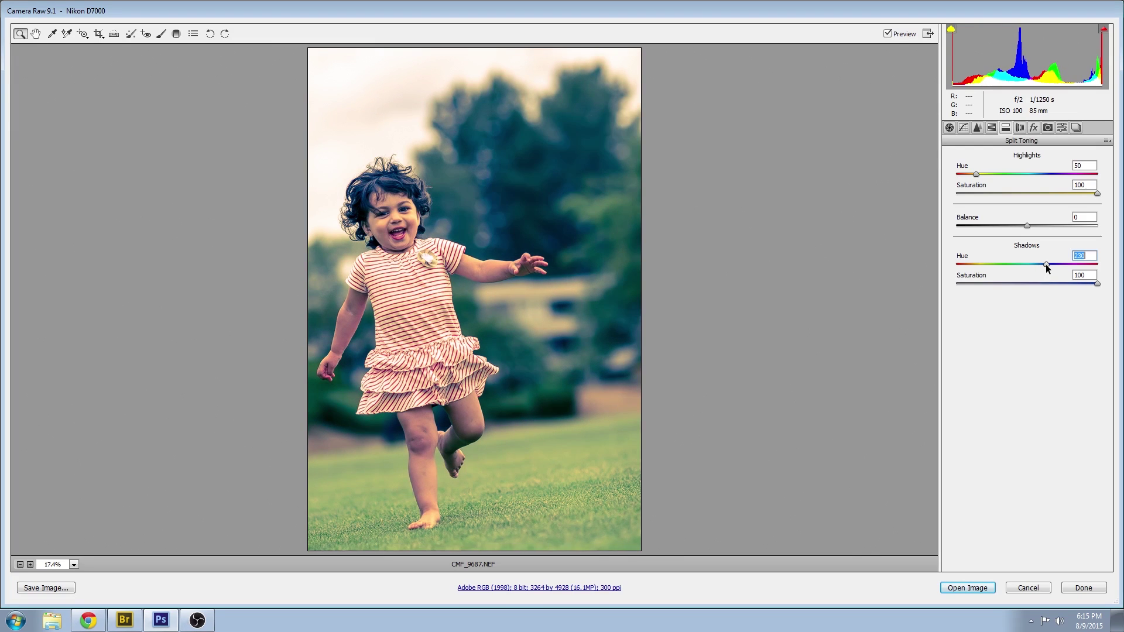
pyautogui.moveTo(1047, 268)
pyautogui.mouseDown()
pyautogui.moveTo(1061, 265)
pyautogui.moveTo(1049, 264)
pyautogui.mouseUp()
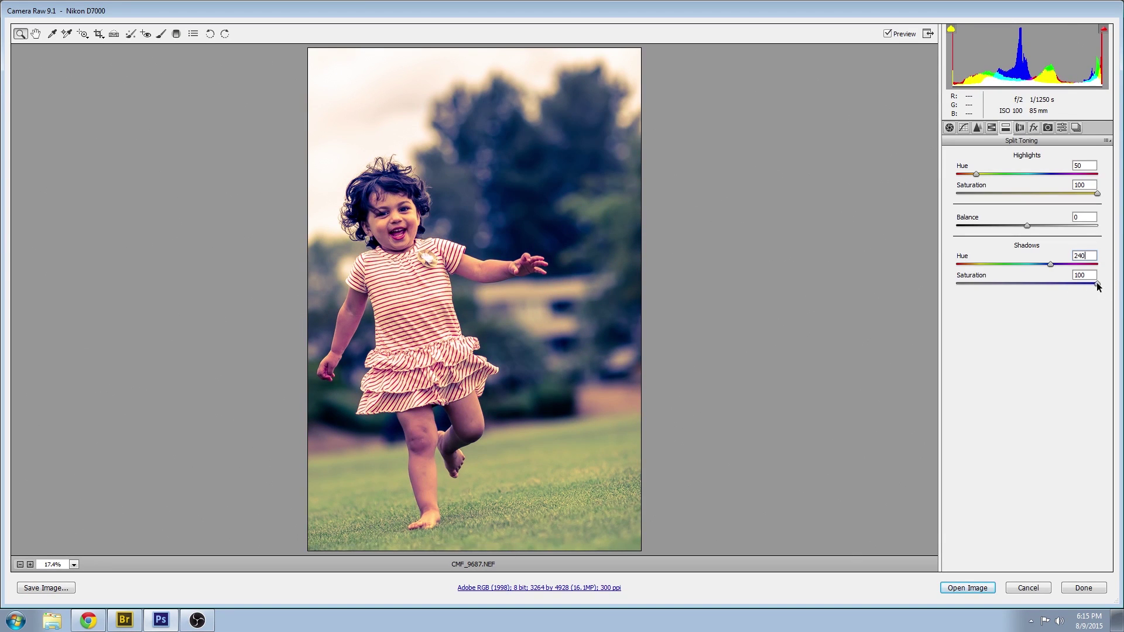
# Reduce the split toning saturation to 34 for Highlights and about 40 for Shadows
pyautogui.moveTo(1091, 283); pyautogui.dragTo(986, 278)
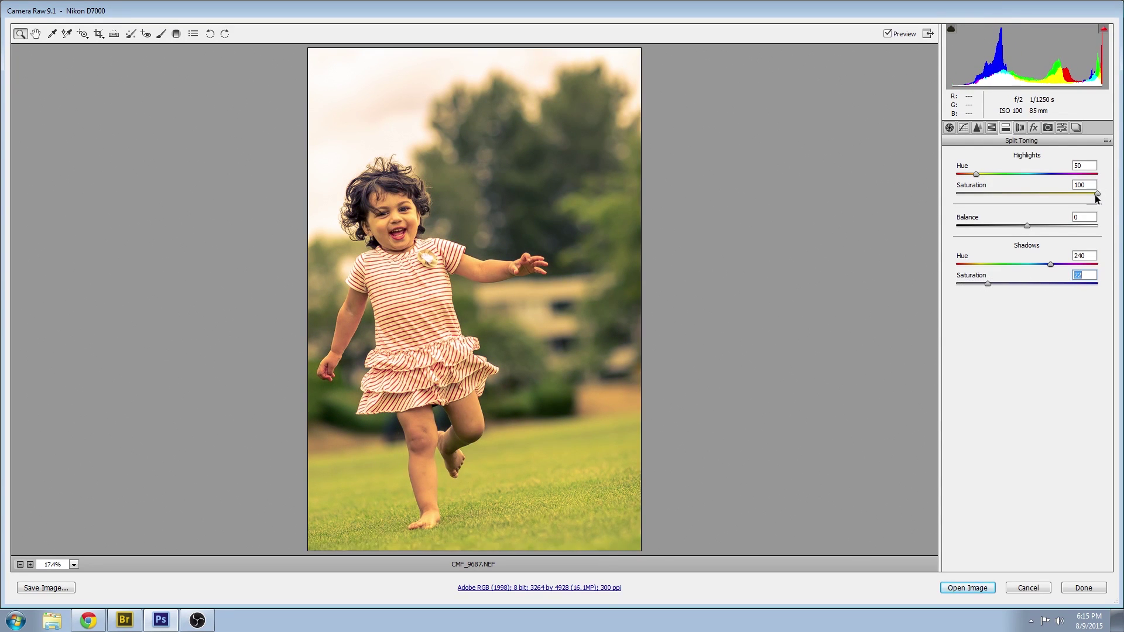
pyautogui.moveTo(1097, 193); pyautogui.dragTo(982, 190)
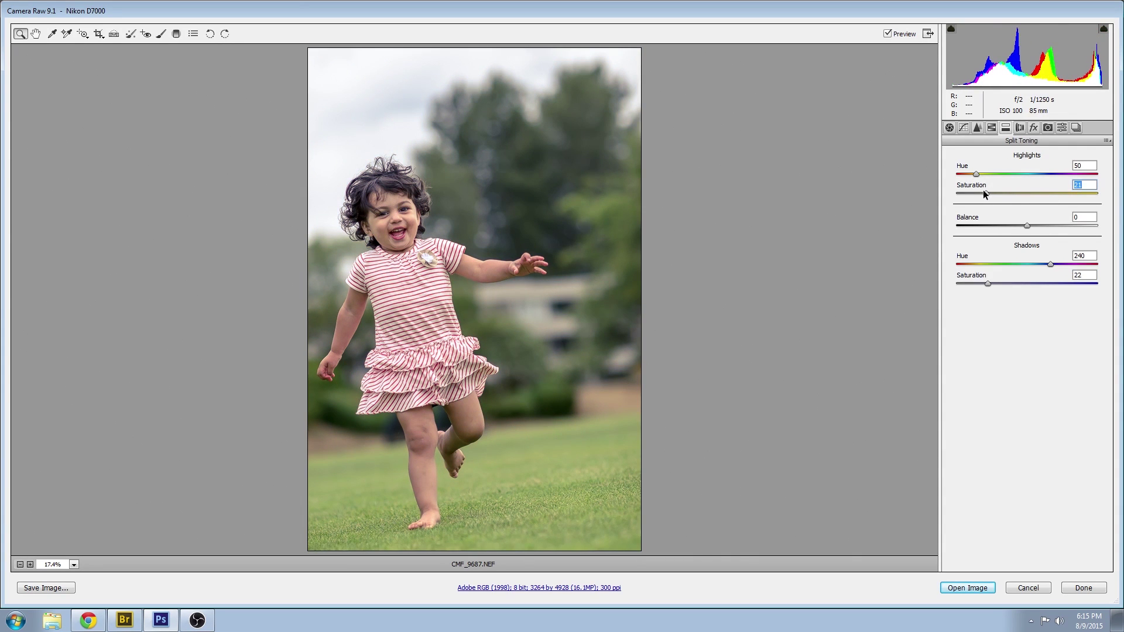
pyautogui.moveTo(985, 283); pyautogui.dragTo(1003, 280)
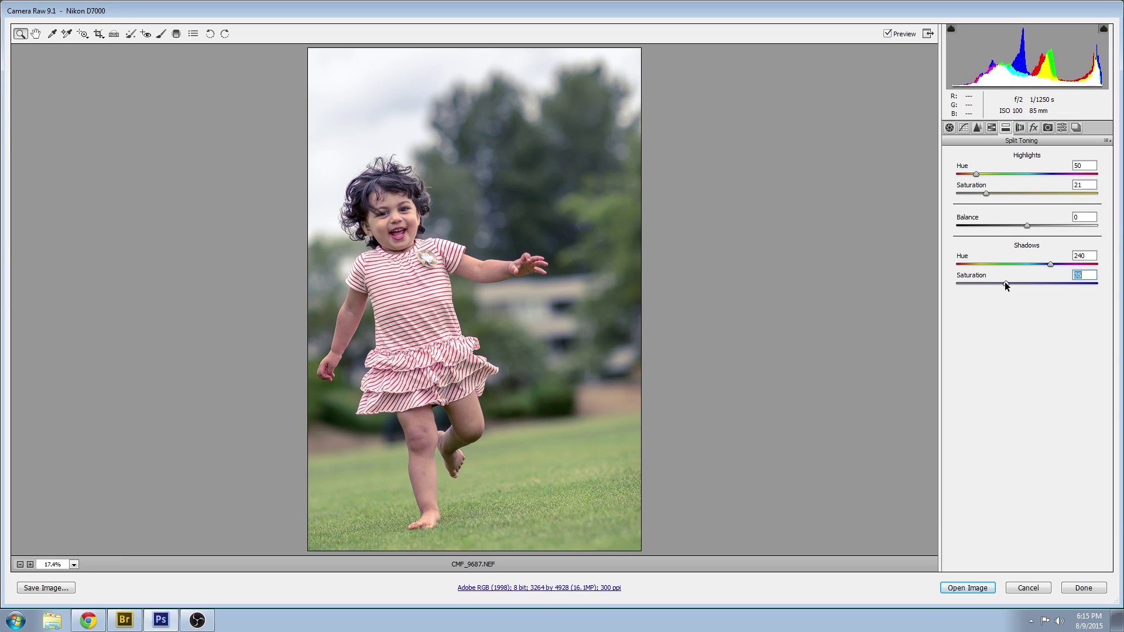
pyautogui.moveTo(985, 192); pyautogui.dragTo(1002, 189)
pyautogui.click(1006, 283)
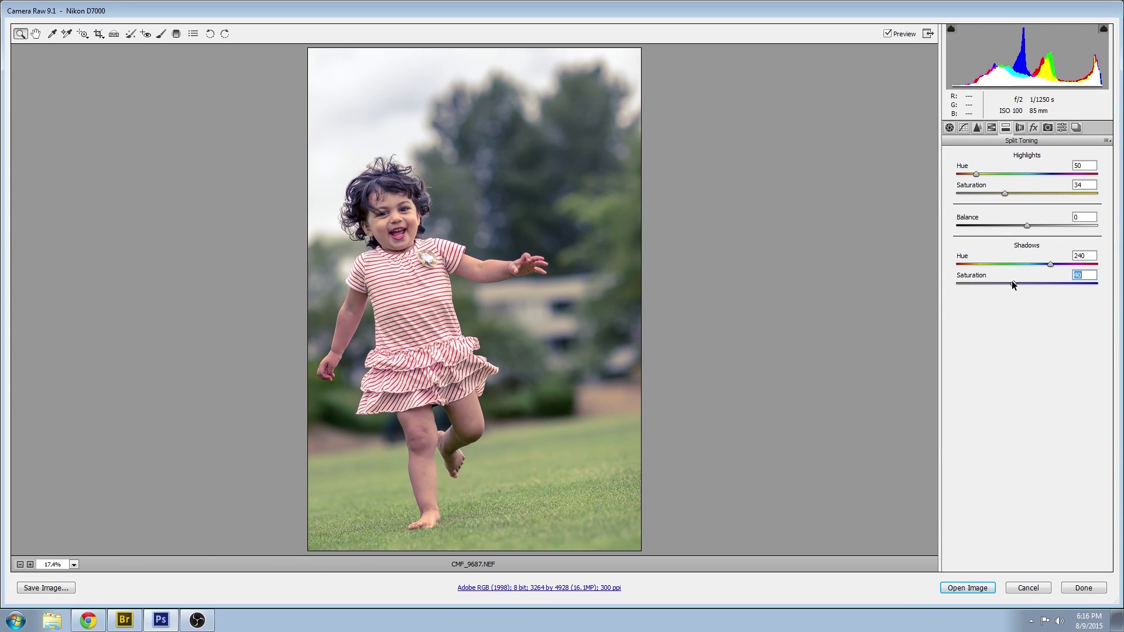
# Fine-tune the photo's overall Saturation to about -13 in the basic adjustments
pyautogui.click(949, 127)
pyautogui.click(1015, 398)
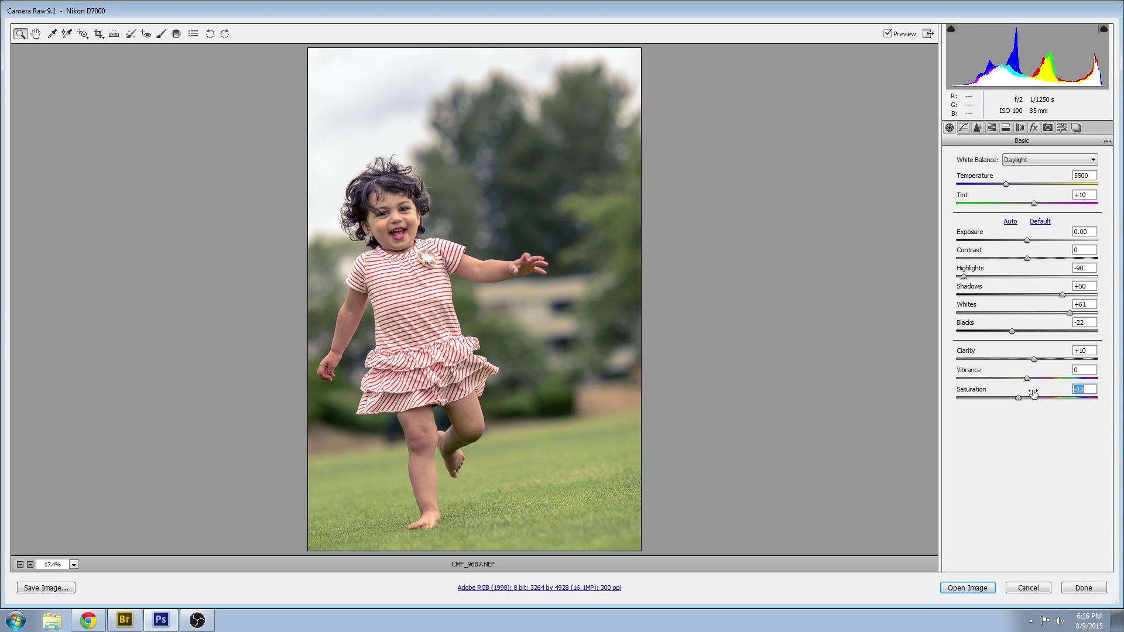
pyautogui.moveTo(1015, 397)
pyautogui.mouseDown()
pyautogui.moveTo(1000, 397)
pyautogui.moveTo(1019, 389)
pyautogui.mouseUp()
# Set the split toning saturation to 25 for Highlights and about 31 for Shadows
pyautogui.click(1005, 127)
pyautogui.moveTo(1006, 194)
pyautogui.mouseDown()
pyautogui.moveTo(983, 198)
pyautogui.moveTo(992, 191)
pyautogui.mouseUp()
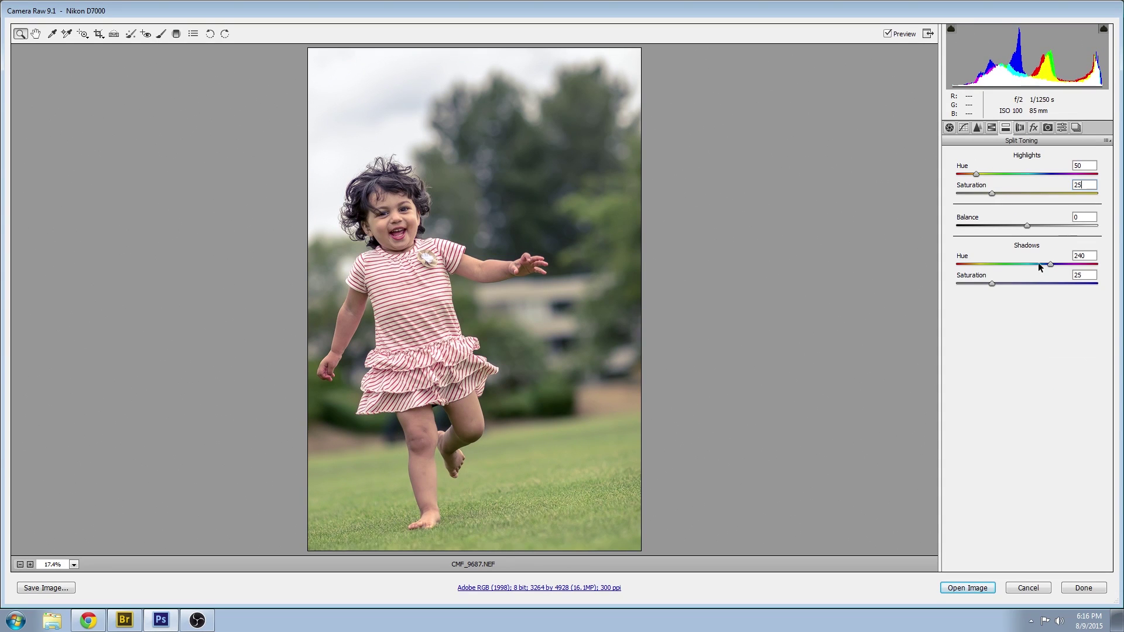
pyautogui.moveTo(991, 284)
pyautogui.mouseDown()
pyautogui.moveTo(981, 283)
pyautogui.moveTo(1020, 279)
pyautogui.moveTo(999, 282)
pyautogui.mouseUp()
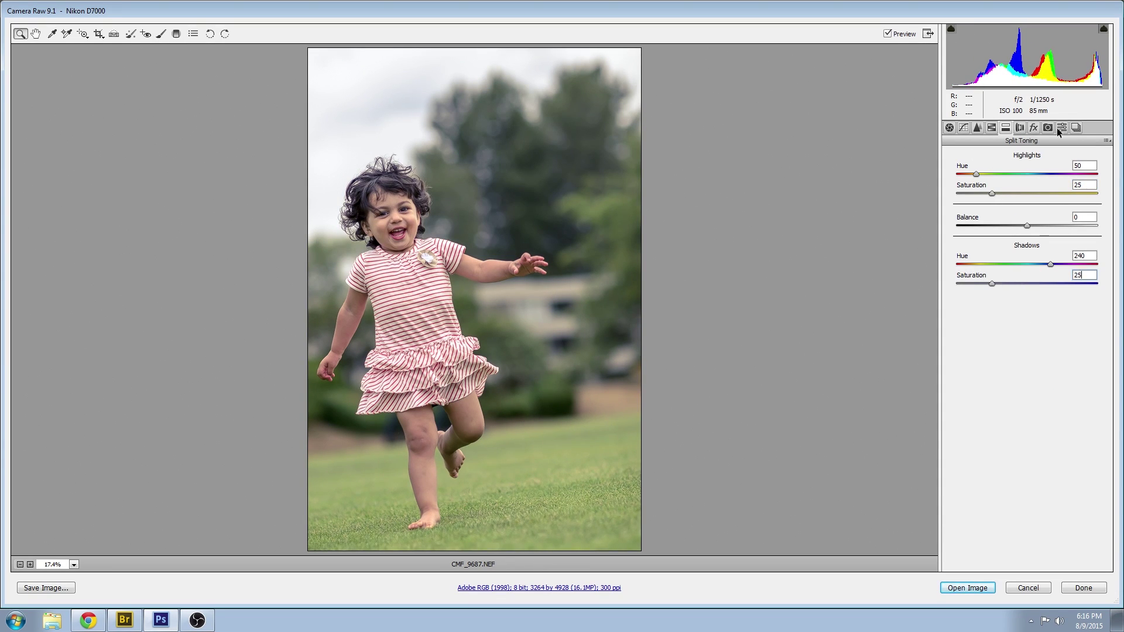
# Compare the photo with and without the lens profile corrections, and examine the child's face at 100%
pyautogui.click(1019, 127)
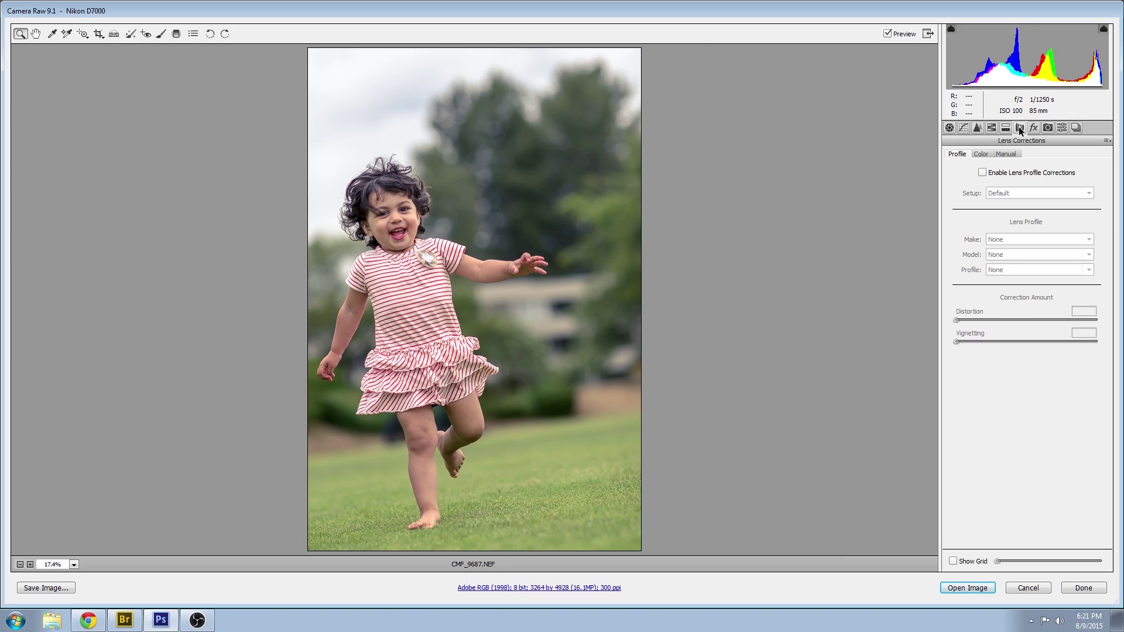
pyautogui.click(982, 172)
pyautogui.click(982, 172)
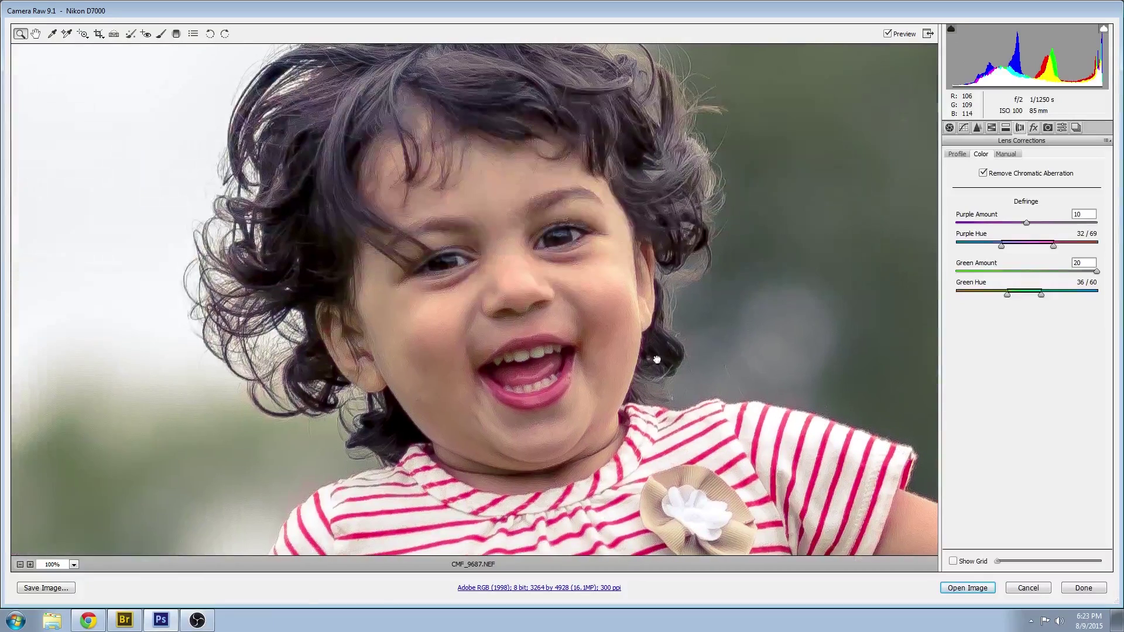
pyautogui.moveTo(750, 344); pyautogui.dragTo(583, 358)
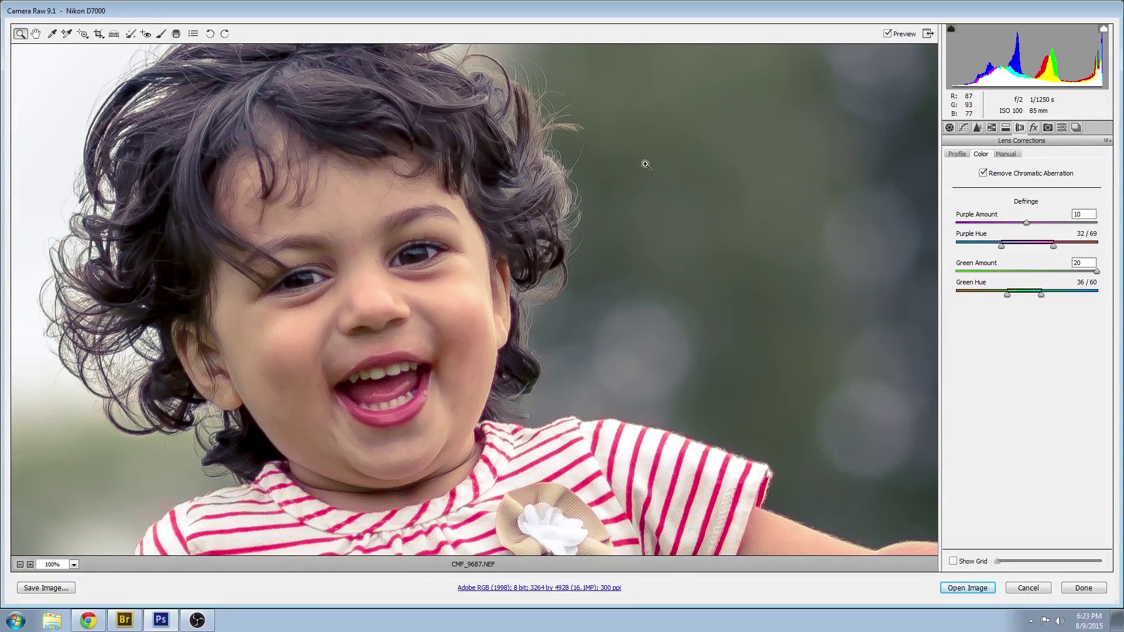
# Set the Luminance noise reduction to 0 in the detail adjustments
pyautogui.click(978, 127)
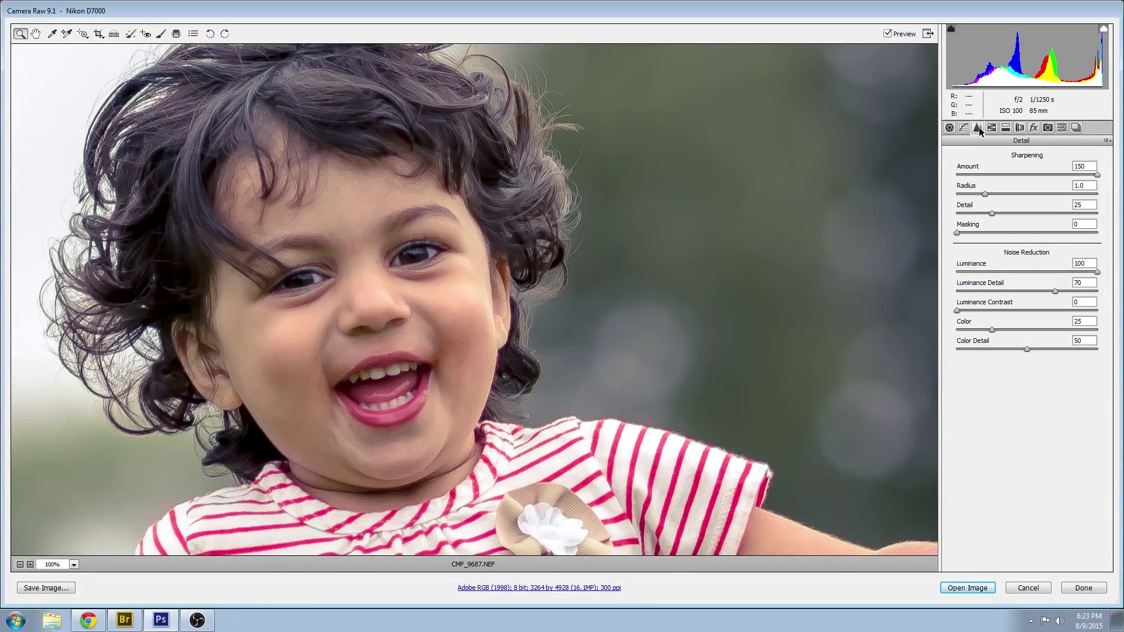
pyautogui.moveTo(1097, 272); pyautogui.dragTo(926, 275)
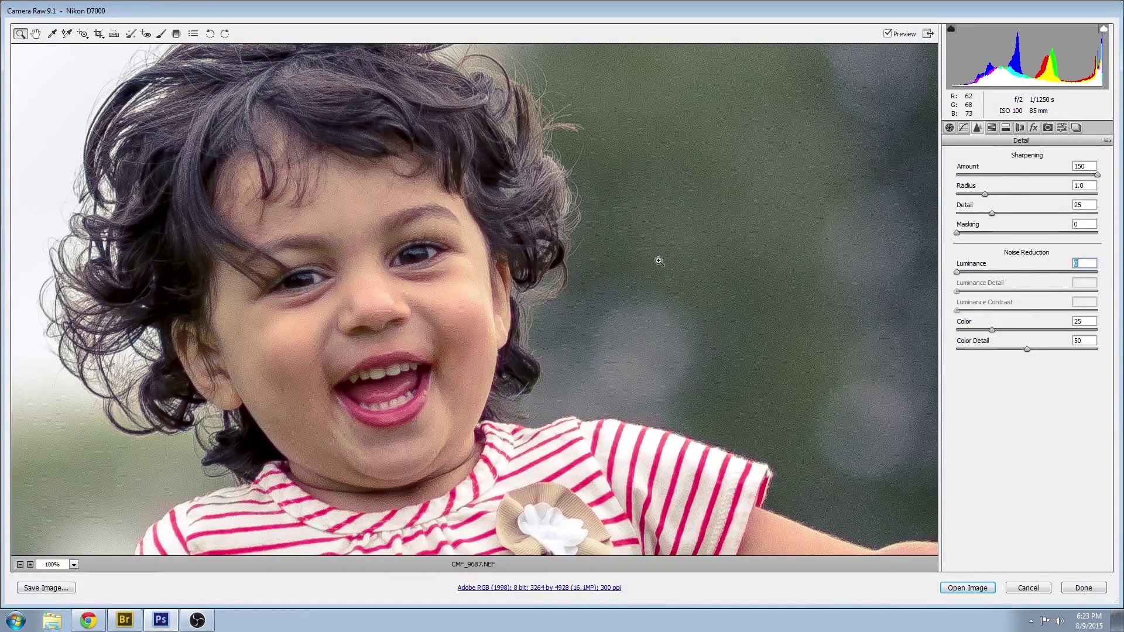
pyautogui.rightClick(582, 257)
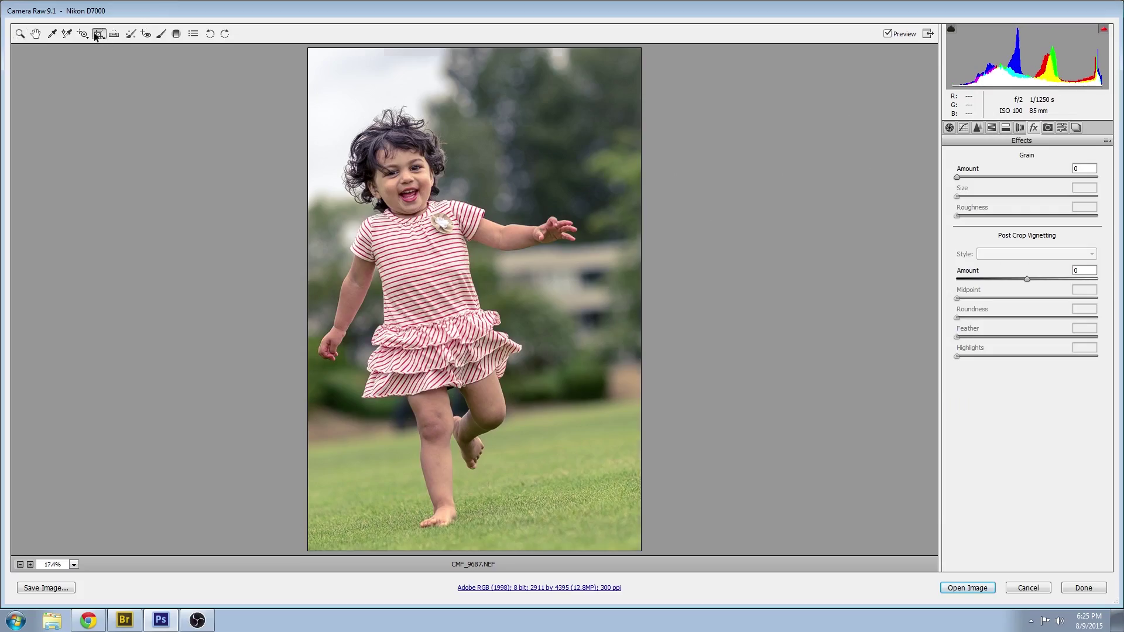
# Crop away part of the sky and the empty side beside the outstretched arm, and open the photo in Photoshop
pyautogui.click(97, 34)
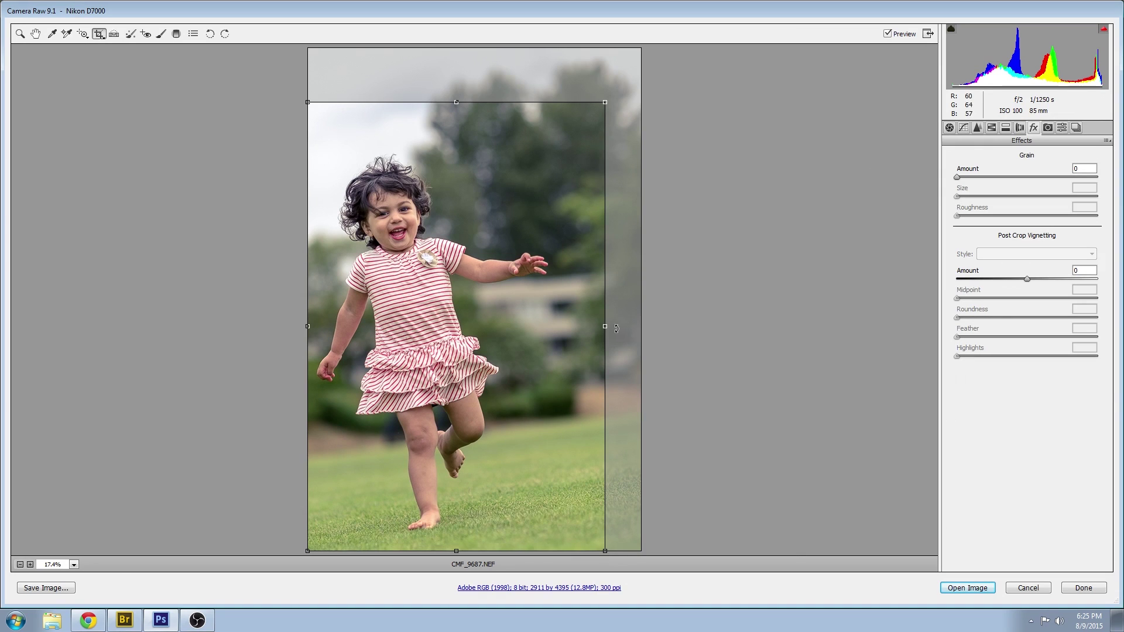
pyautogui.moveTo(615, 99); pyautogui.dragTo(622, 97)
pyautogui.press('z')
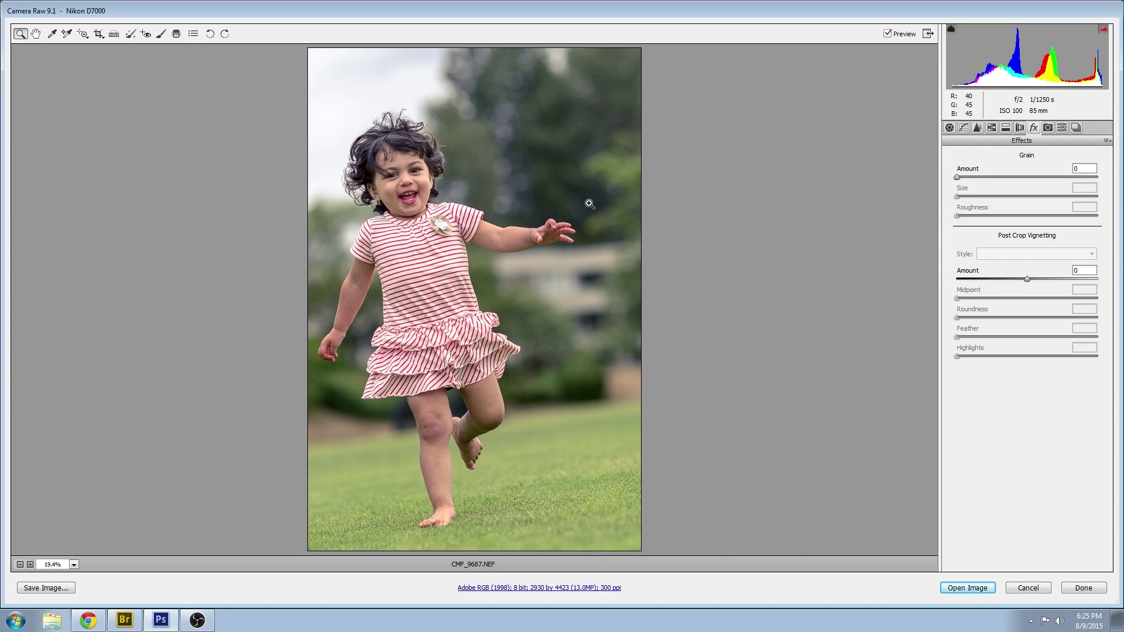
pyautogui.click(984, 590)
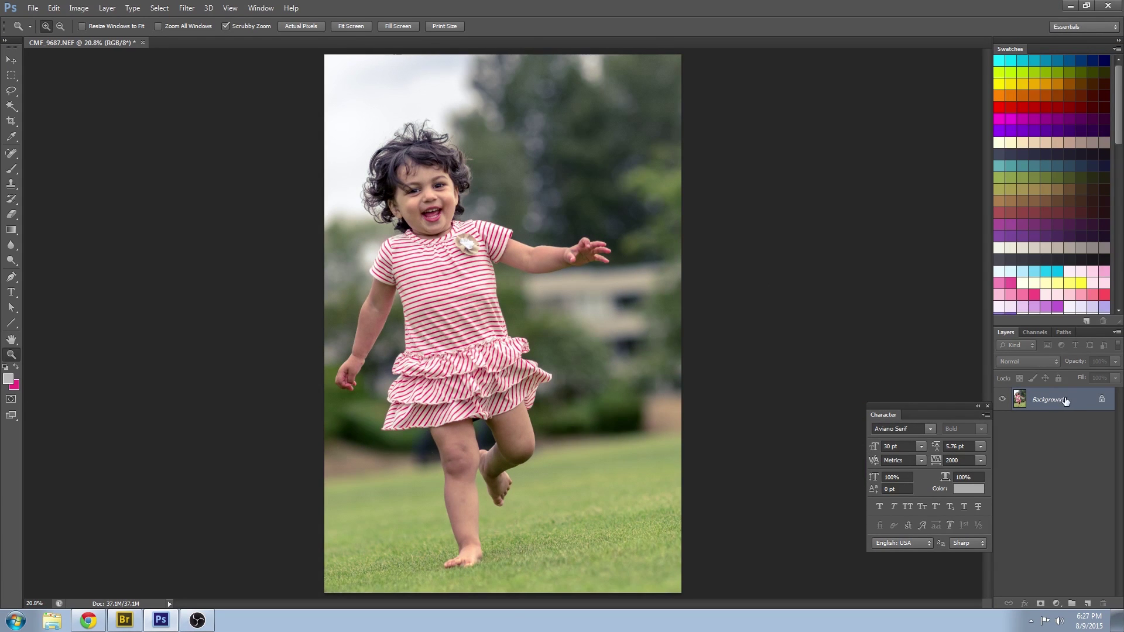
# Duplicate the Background layer and apply Levels to the copy with midtones 1.09, a raised black point and a strongly lowered white point
pyautogui.moveTo(1065, 402); pyautogui.dragTo(1087, 603)
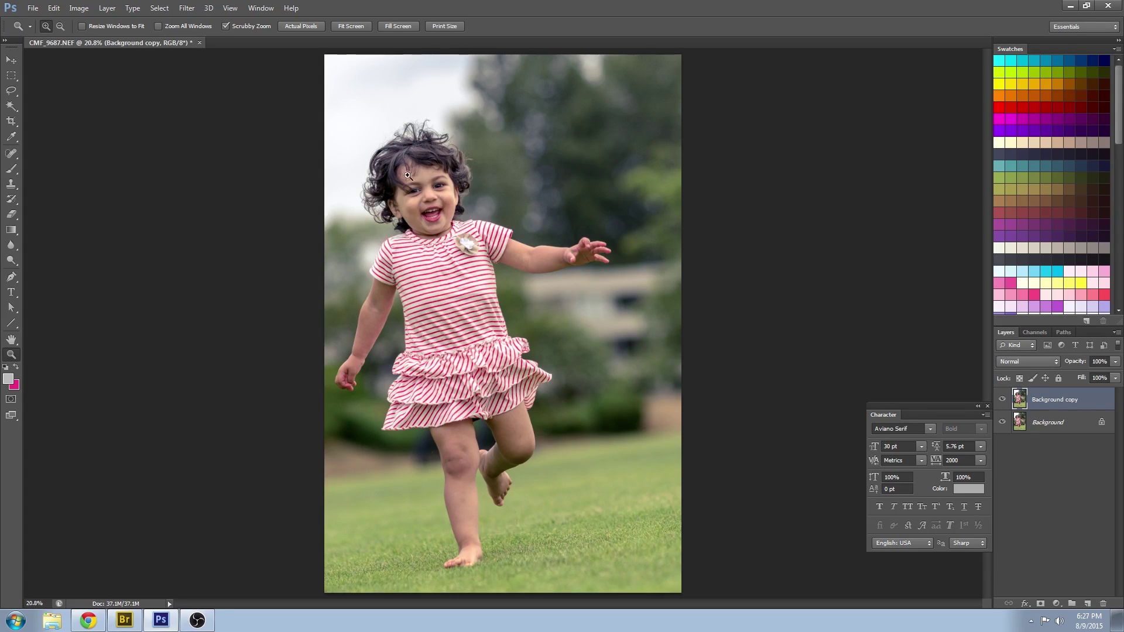
pyautogui.moveTo(424, 164); pyautogui.dragTo(567, 373)
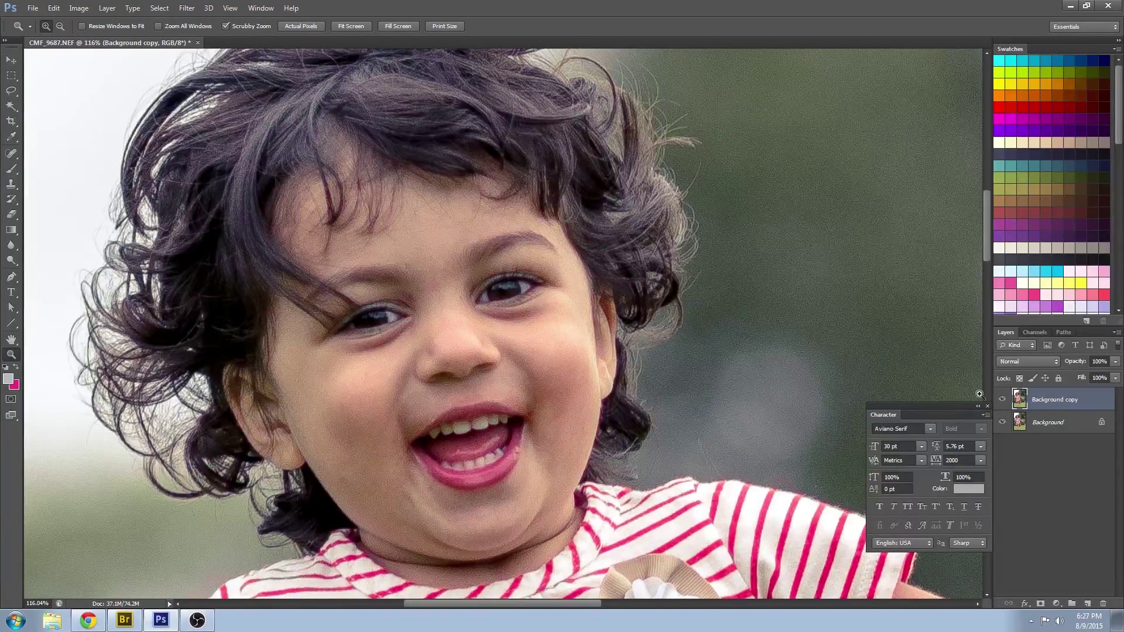
pyautogui.click(79, 8)
pyautogui.moveTo(117, 47)
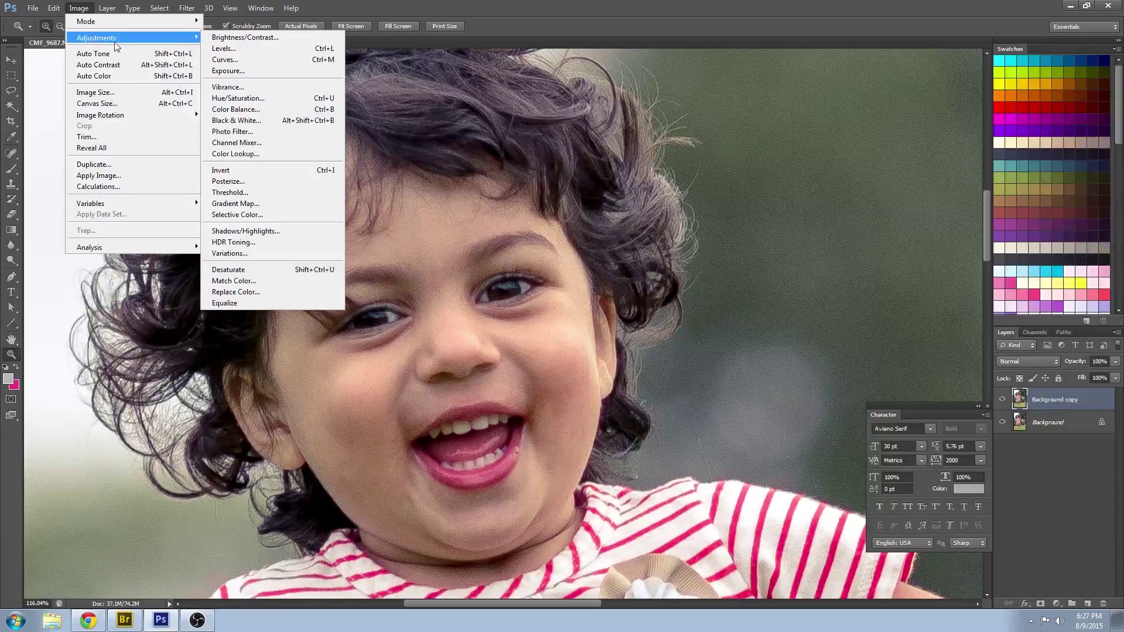
pyautogui.click(240, 48)
pyautogui.moveTo(778, 461); pyautogui.dragTo(774, 463)
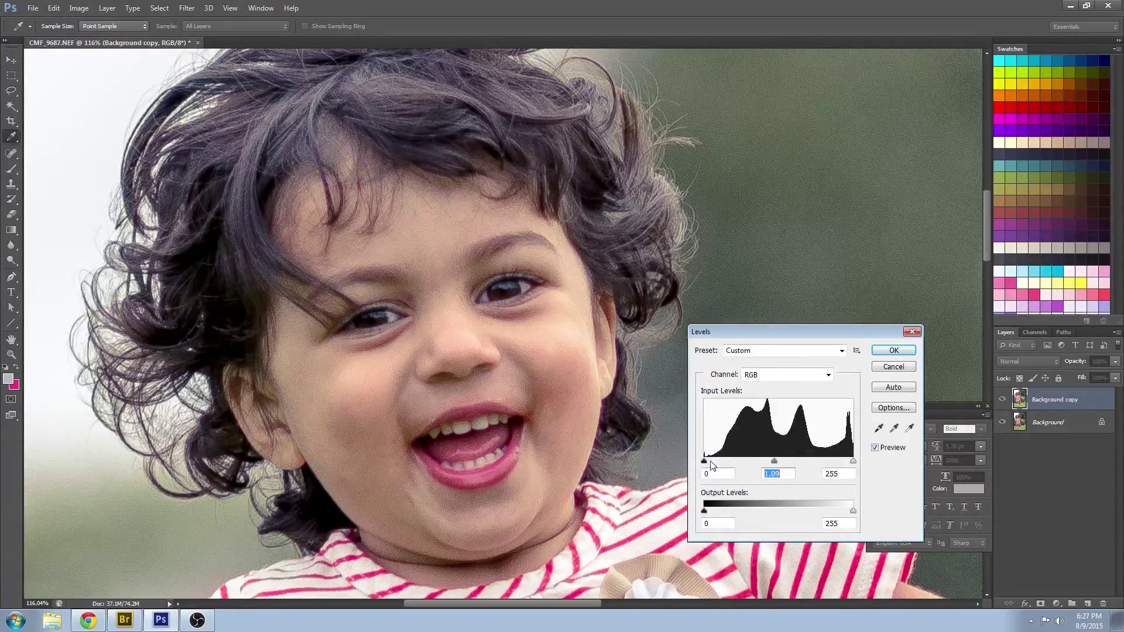
pyautogui.moveTo(704, 462); pyautogui.dragTo(708, 462)
pyautogui.moveTo(853, 461); pyautogui.dragTo(811, 463)
pyautogui.moveTo(708, 461)
pyautogui.mouseDown()
pyautogui.moveTo(755, 461)
pyautogui.moveTo(714, 460)
pyautogui.mouseUp()
pyautogui.click(890, 350)
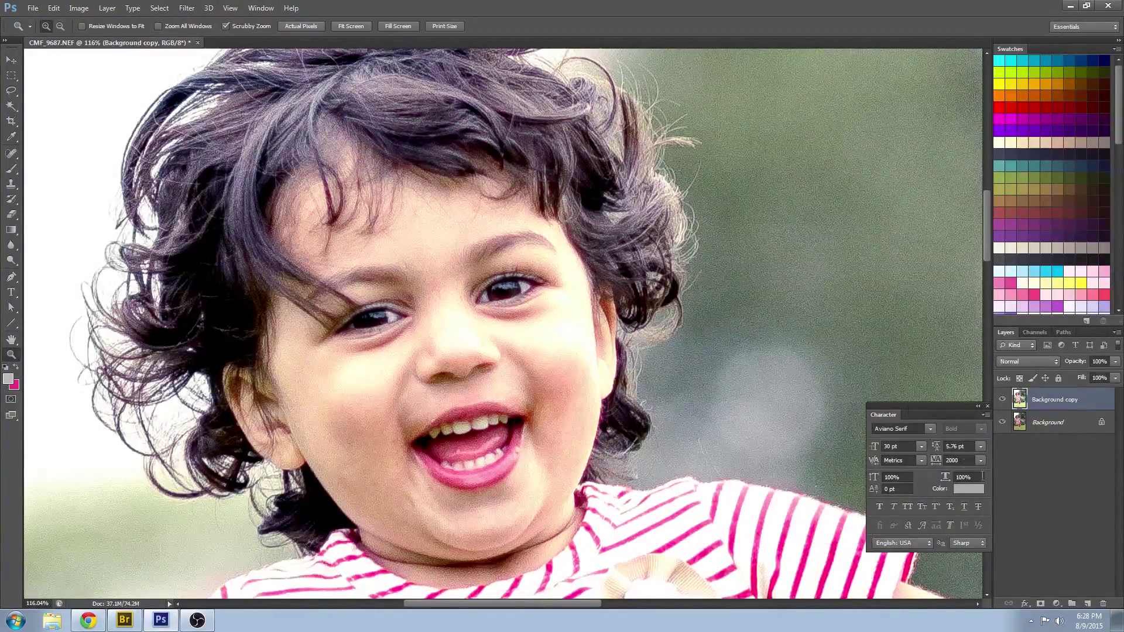
# Add a layer mask to the Background copy layer and fill the mask with black
pyautogui.click(1041, 603)
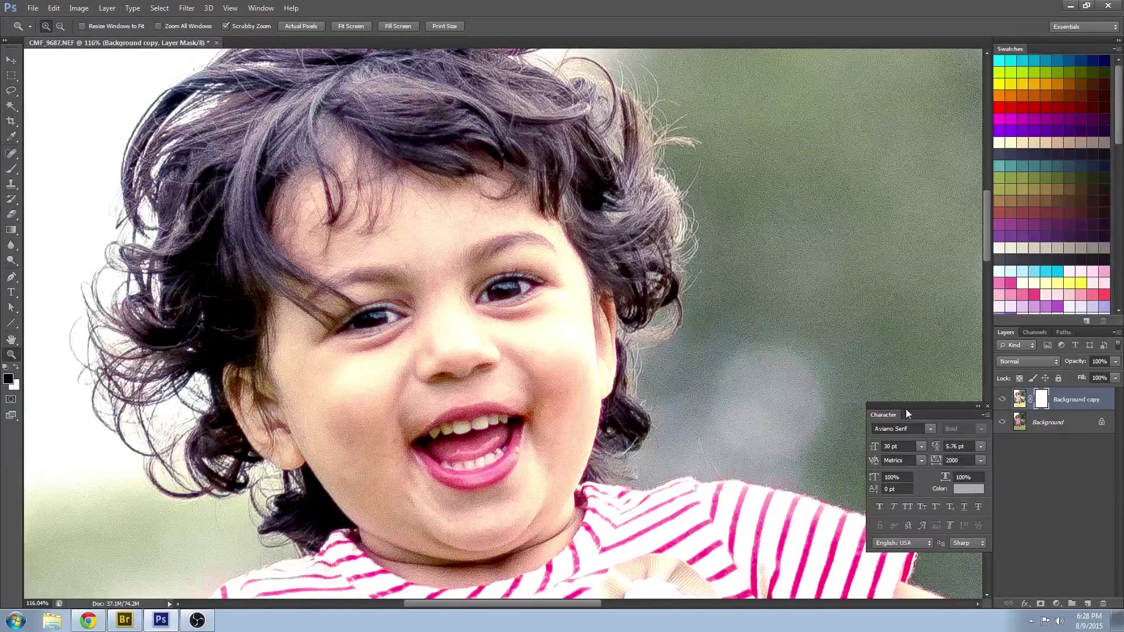
pyautogui.hotkey('shift', 'F5')
pyautogui.click(586, 191)
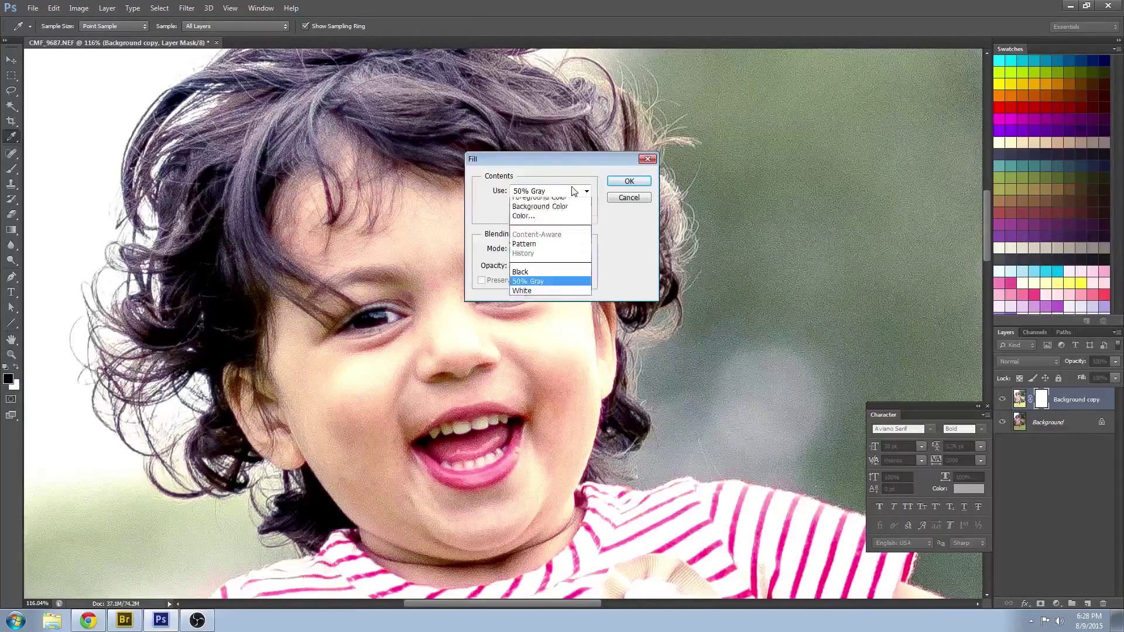
pyautogui.click(520, 278)
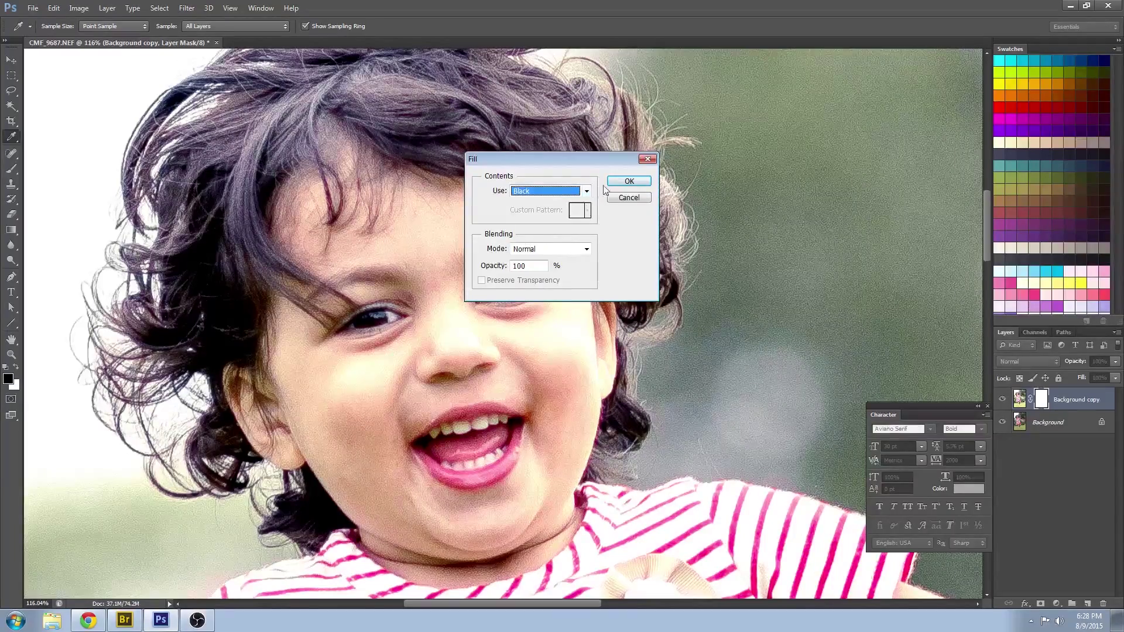
pyautogui.click(629, 181)
pyautogui.press('z')
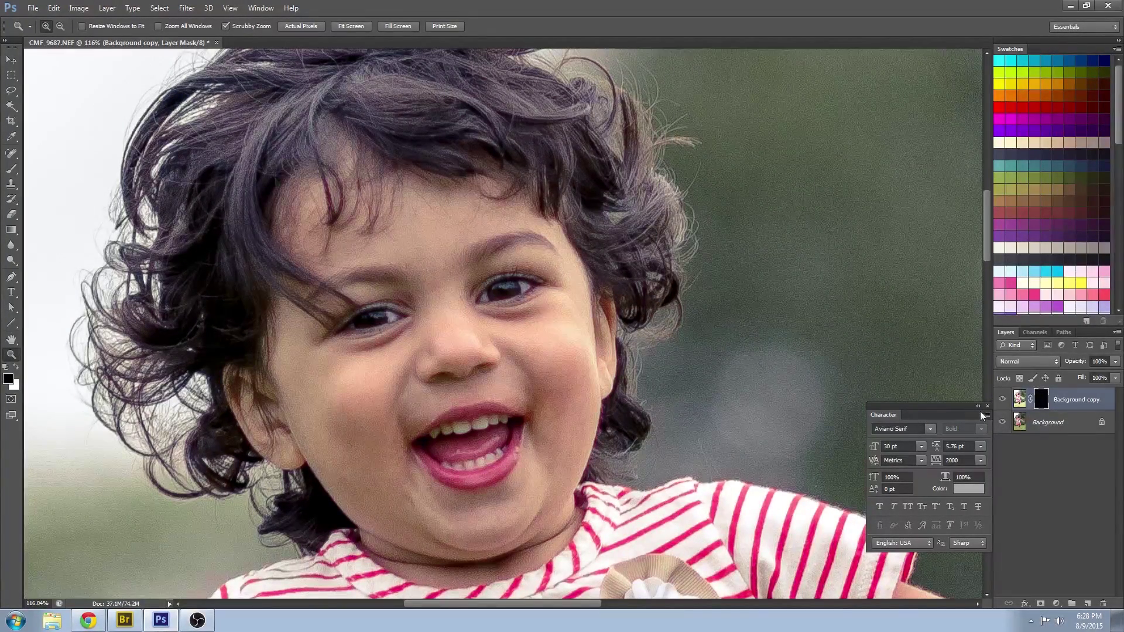
# Paint white on the mask with a small soft brush to reveal the brightened layer over the child's left eye
pyautogui.click(12, 169)
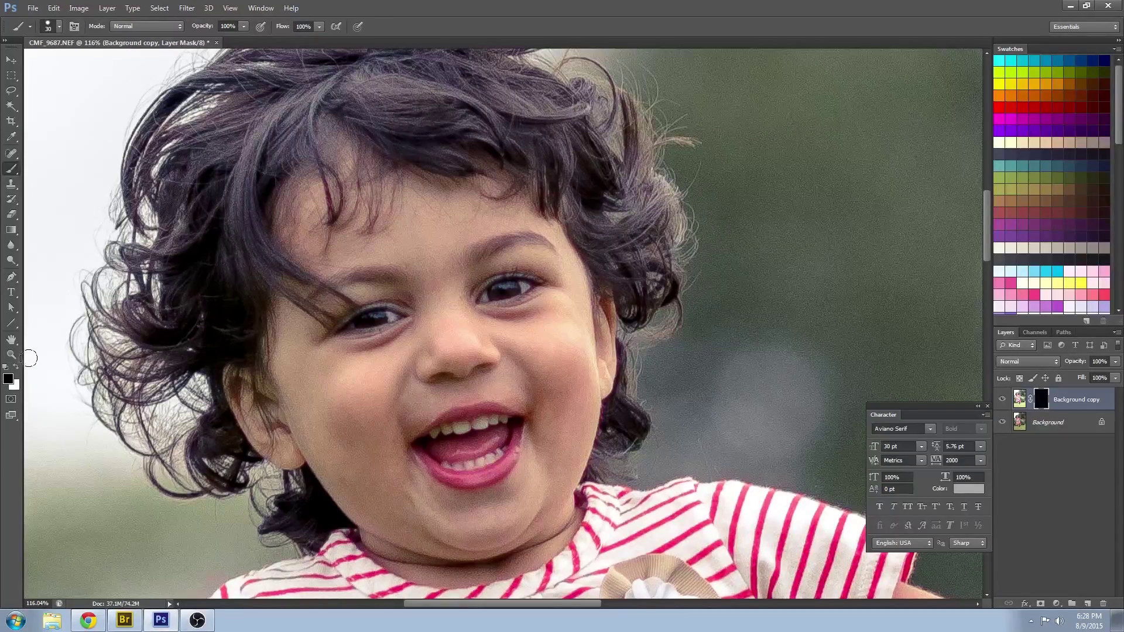
pyautogui.press('x')
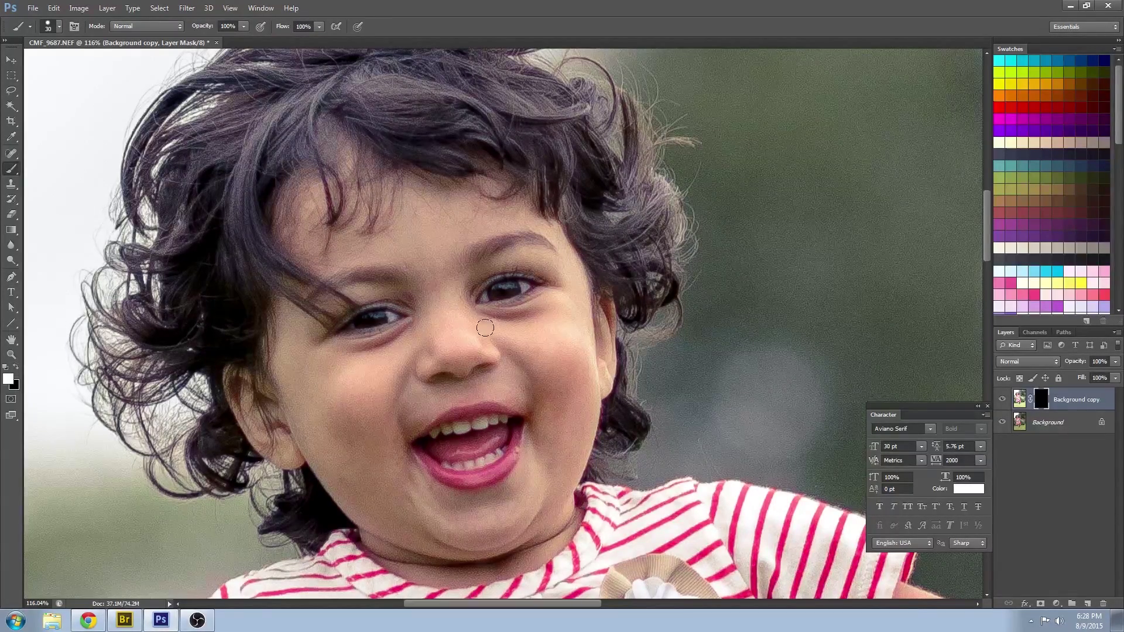
pyautogui.click(60, 27)
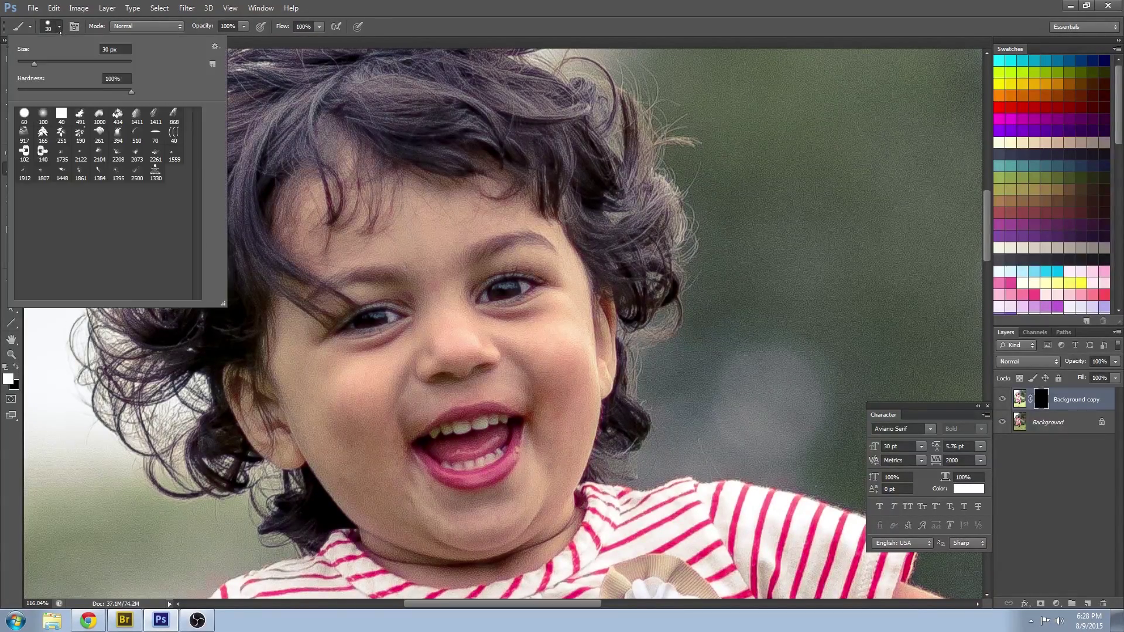
pyautogui.click(44, 114)
pyautogui.click(508, 286)
pyautogui.press('[')
pyautogui.press('[')
pyautogui.press('[')
pyautogui.press('[')
pyautogui.press('[')
pyautogui.press('[')
pyautogui.press('[')
pyautogui.press('[')
pyautogui.moveTo(485, 297); pyautogui.dragTo(523, 286)
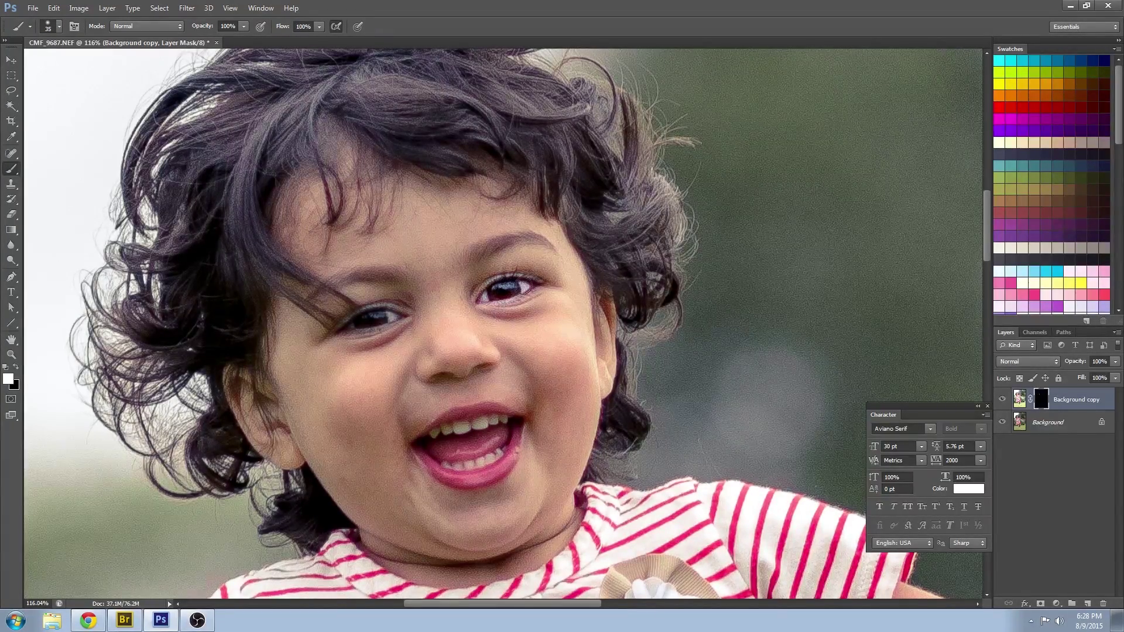
# Reveal the brightened layer over the child's right eye with a finer brush, and enlarge the brush to 35 px for the irises
pyautogui.press('[')
pyautogui.press('[')
pyautogui.press('[')
pyautogui.press('[')
pyautogui.press('[')
pyautogui.press('[')
pyautogui.moveTo(343, 331); pyautogui.dragTo(404, 319)
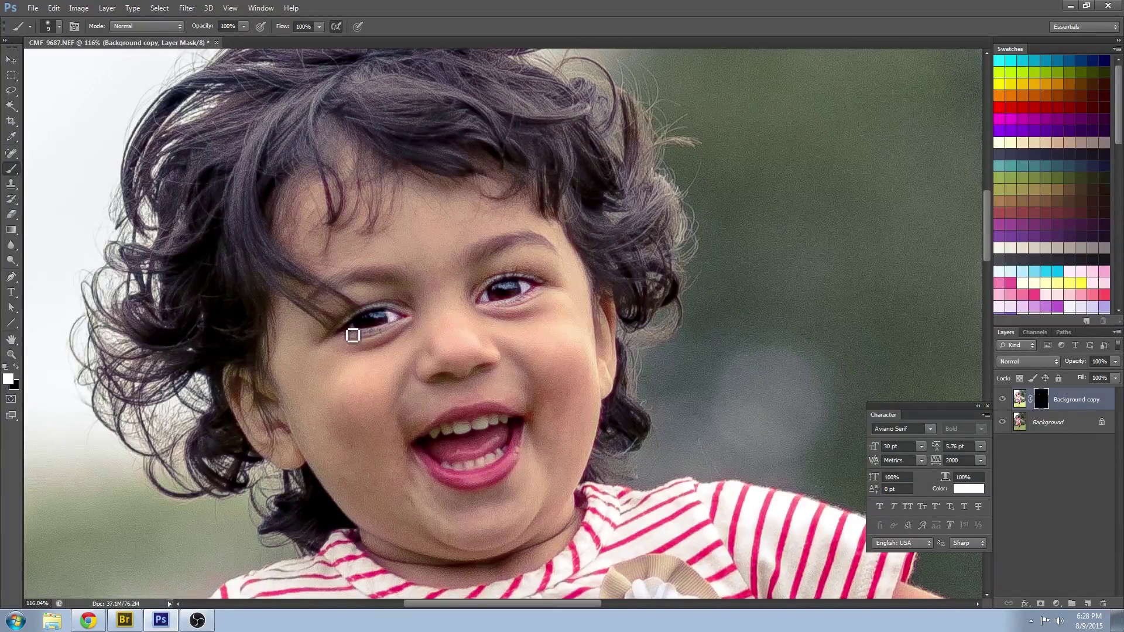
pyautogui.press(']')
pyautogui.press(']')
pyautogui.press(']')
pyautogui.press(']')
pyautogui.press(']')
pyautogui.press(']')
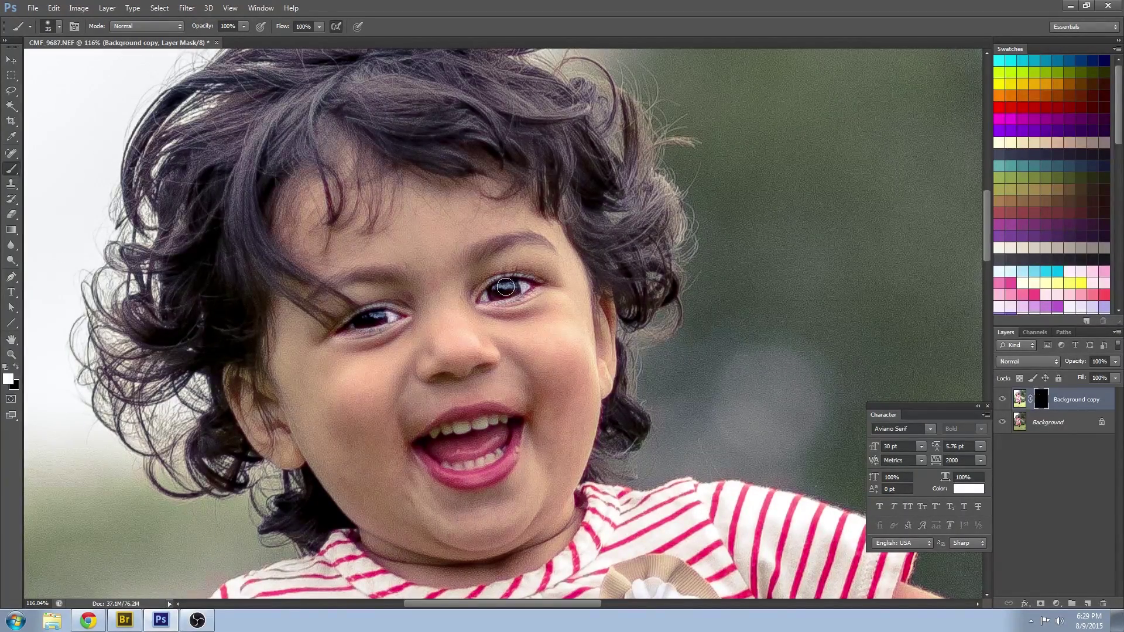
# Switch to a larger black brush for cleaning up the mask around the eyes, and finish painting
pyautogui.press('x')
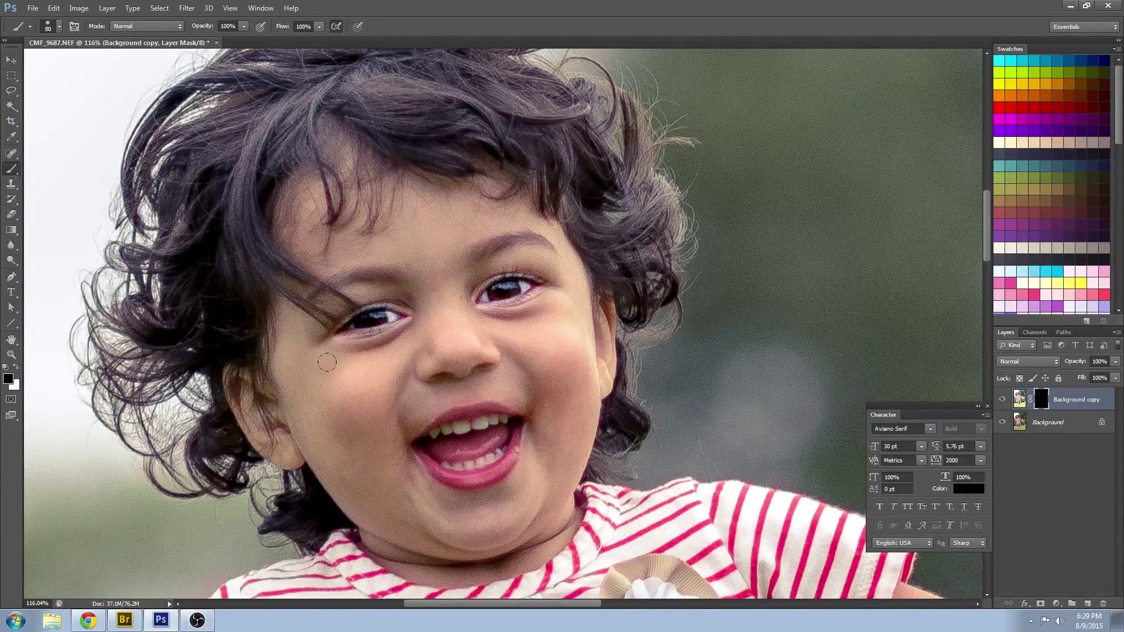
pyautogui.press(']')
pyautogui.press(']')
pyautogui.press(']')
pyautogui.press(']')
pyautogui.press(']')
pyautogui.press(']')
pyautogui.press('v')
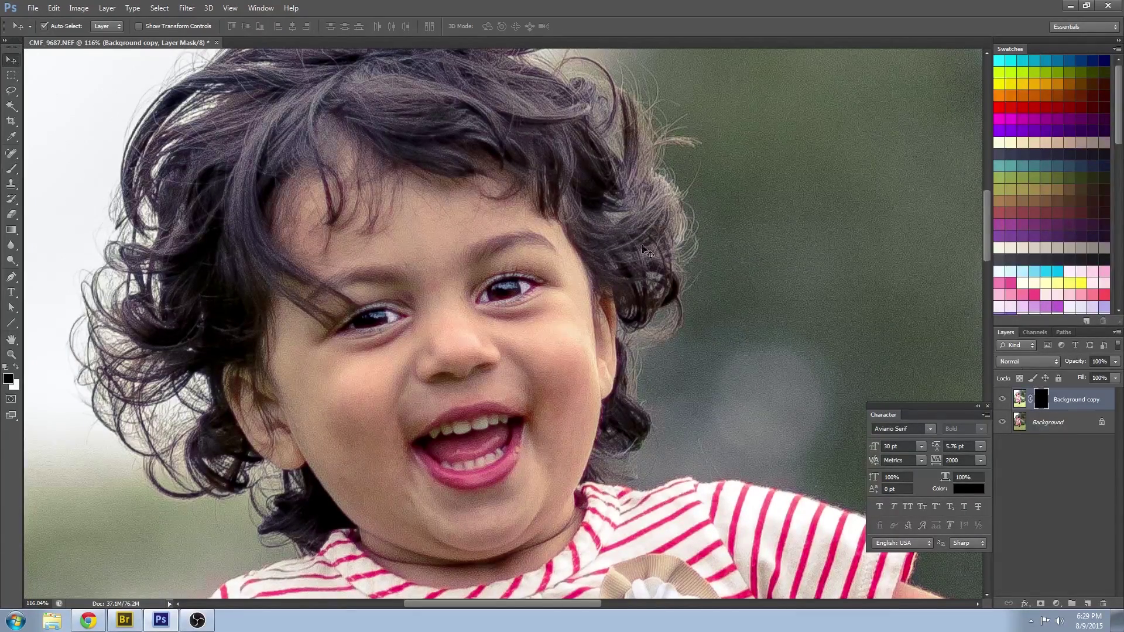
# Compare the portrait with and without the brightened eye layer
pyautogui.click(1002, 400)
pyautogui.click(1001, 401)
pyautogui.click(1002, 401)
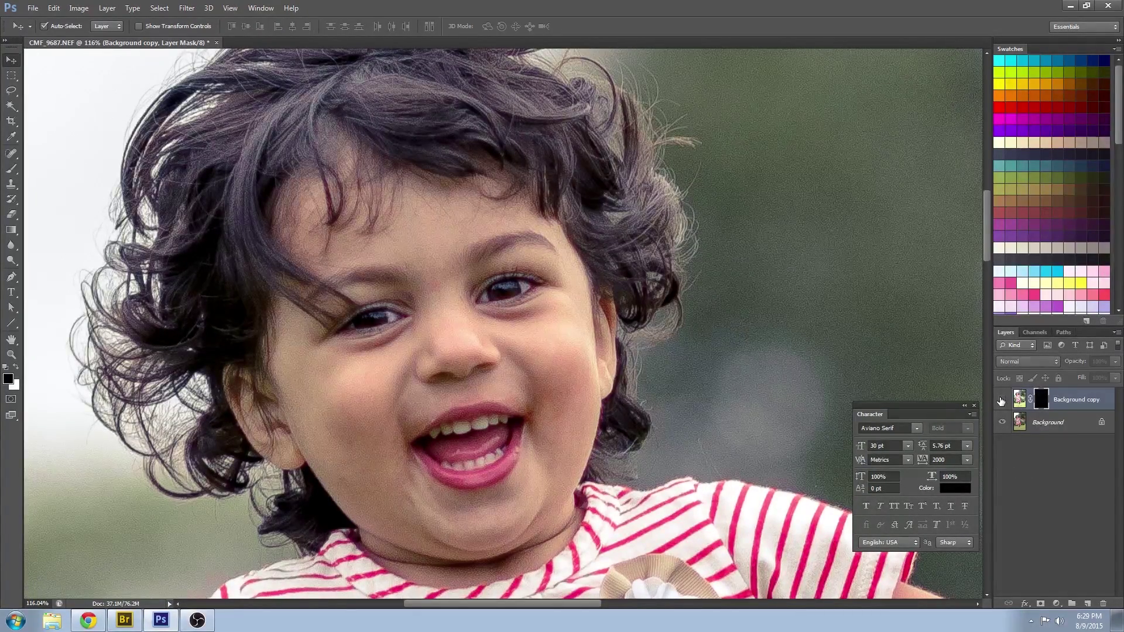
pyautogui.click(1001, 401)
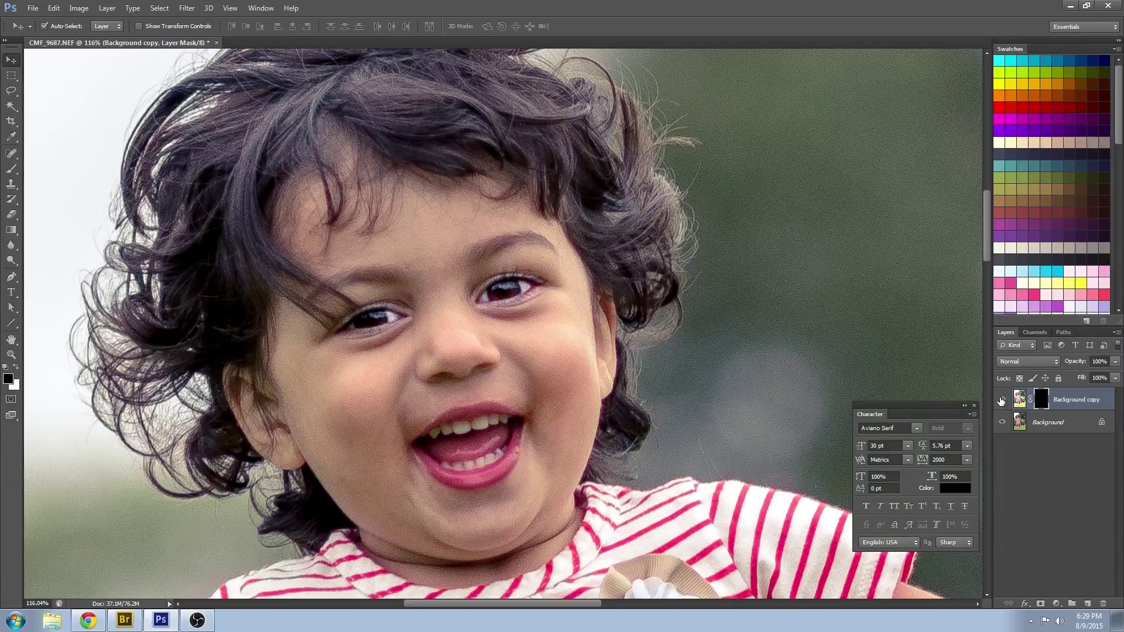
# Reduce the Background copy layer's opacity to 30%, comparing the eyes with the layer hidden and shown
pyautogui.click(1113, 364)
pyautogui.moveTo(1113, 378); pyautogui.dragTo(1085, 372)
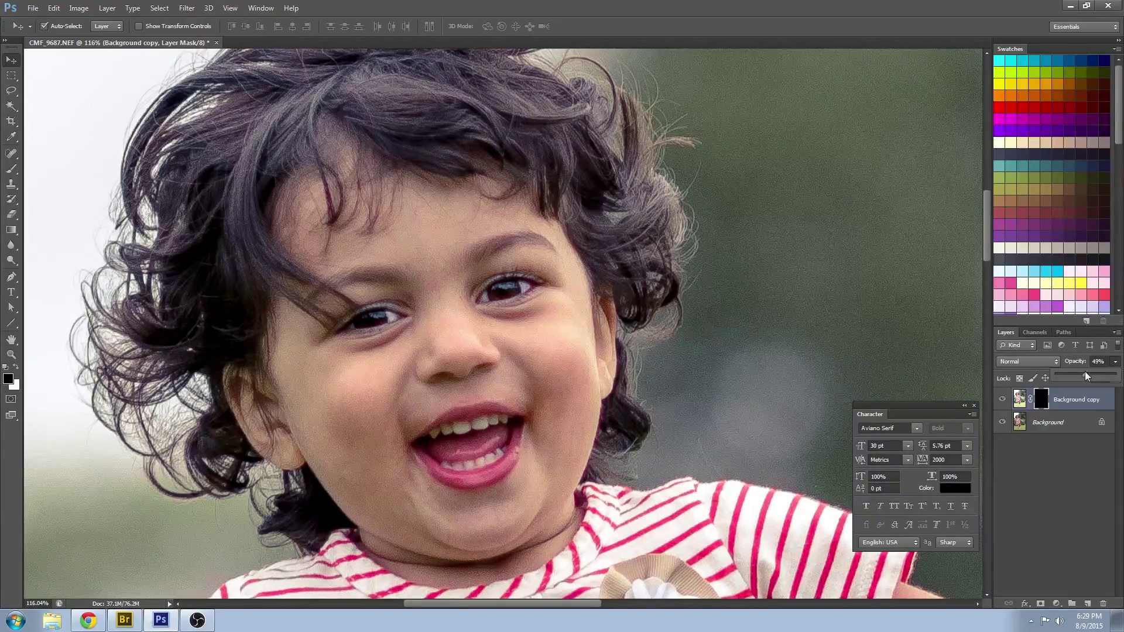
pyautogui.click(1000, 399)
pyautogui.click(1001, 399)
pyautogui.moveTo(1077, 374); pyautogui.dragTo(1079, 375)
pyautogui.click(1004, 399)
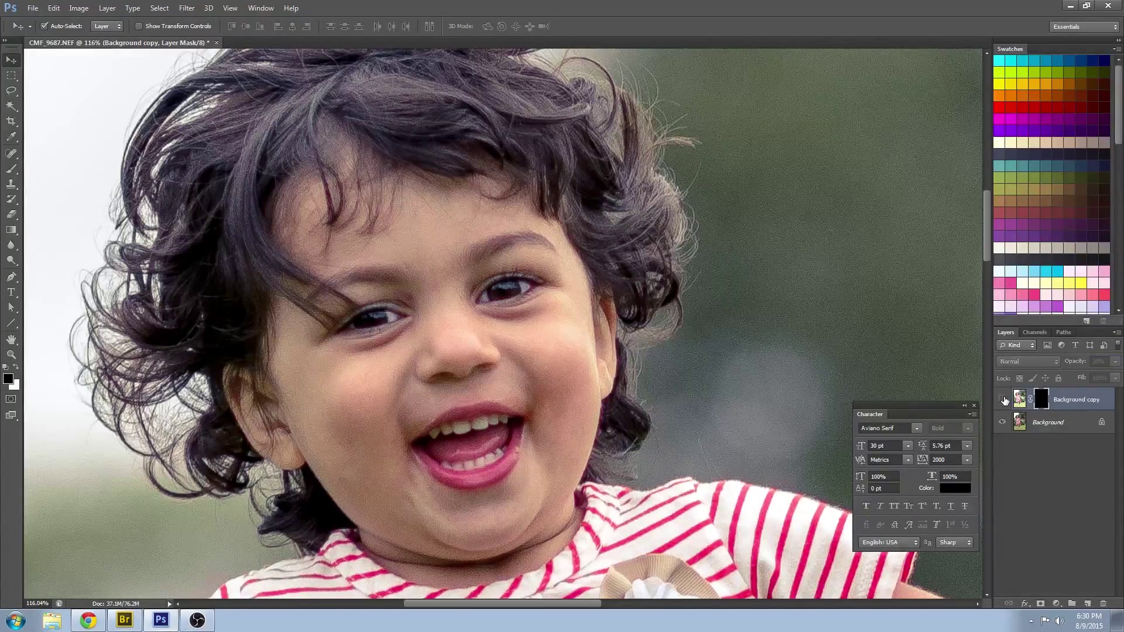
pyautogui.click(1003, 399)
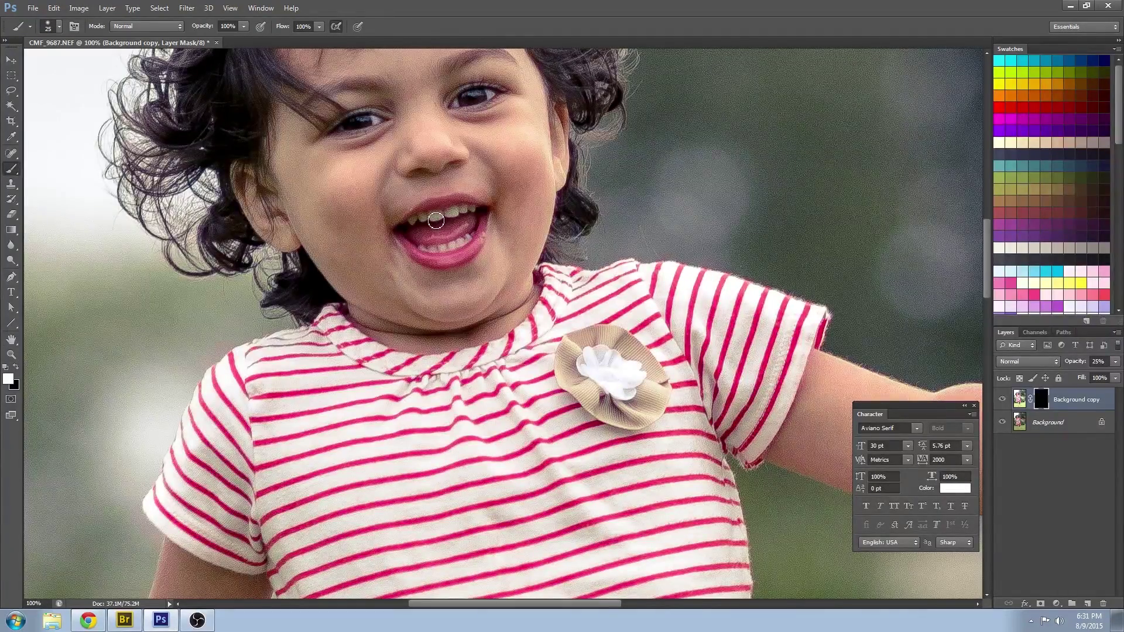
# Paint white on the mask over the upper and lower teeth with a small 20 px brush to brighten them
pyautogui.moveTo(436, 221)
pyautogui.mouseDown()
pyautogui.moveTo(414, 228)
pyautogui.moveTo(478, 213)
pyautogui.mouseUp()
pyautogui.press('[')
pyautogui.moveTo(423, 249); pyautogui.dragTo(470, 239)
pyautogui.moveTo(646, 266); pyautogui.dragTo(603, 440)
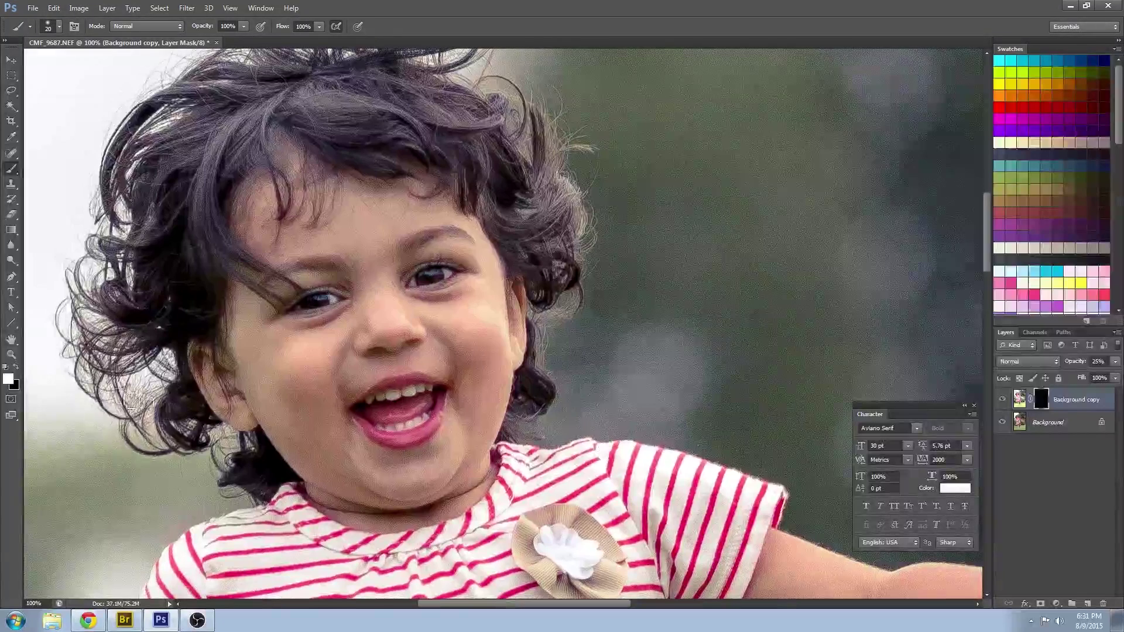
# Merge the Background copy and Background layers into one, and duplicate the merged Background layer
pyautogui.press('z')
pyautogui.hotkey('ctrl', '0')
pyautogui.click(1066, 423)
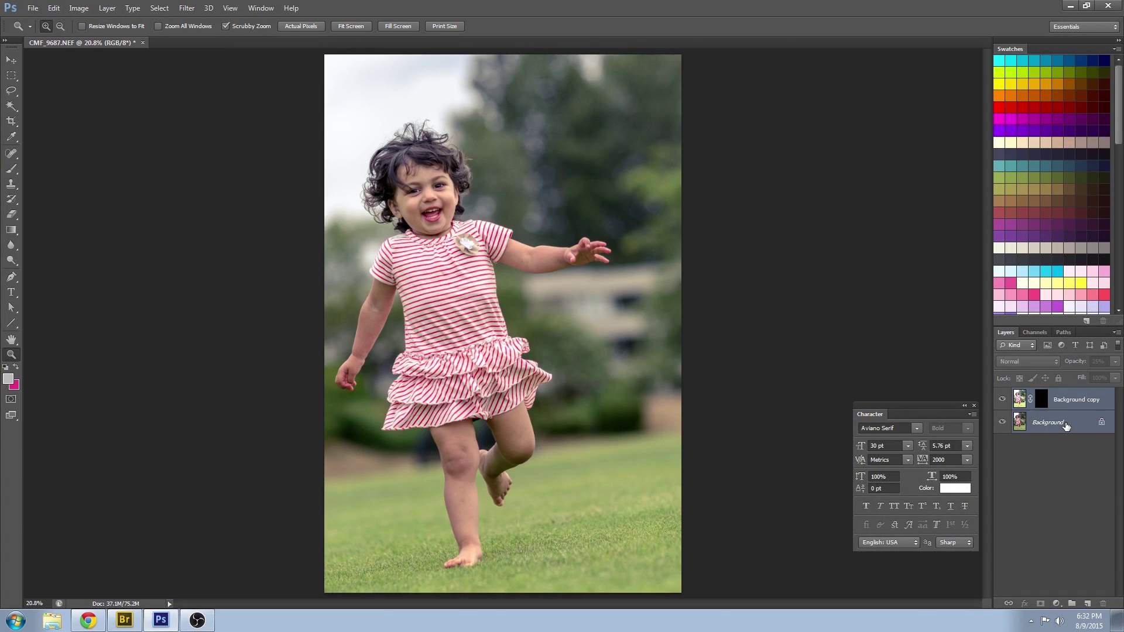
pyautogui.hotkey('ctrl', 'shift', 'e')
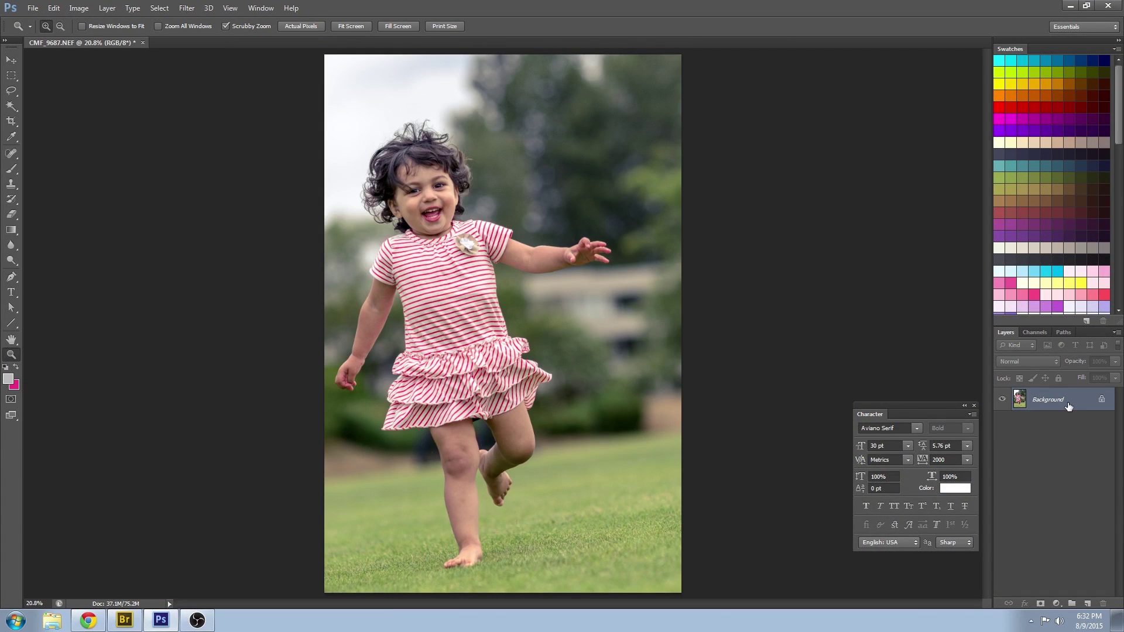
pyautogui.moveTo(1068, 406); pyautogui.dragTo(1087, 603)
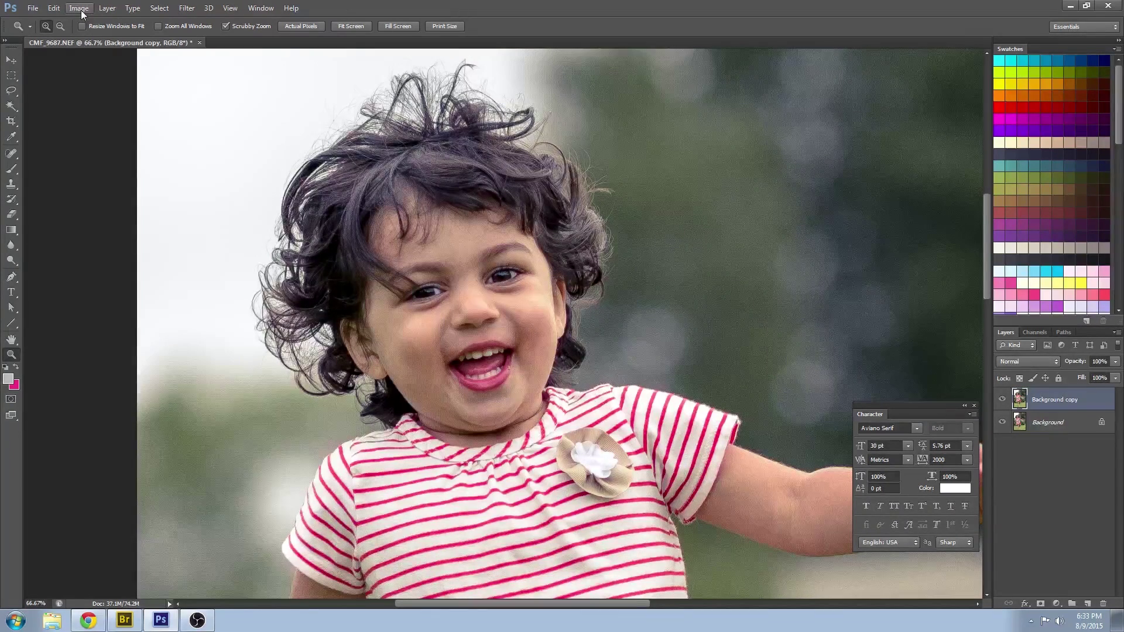
# Desaturate the Background copy layer
pyautogui.click(80, 8)
pyautogui.moveTo(97, 37)
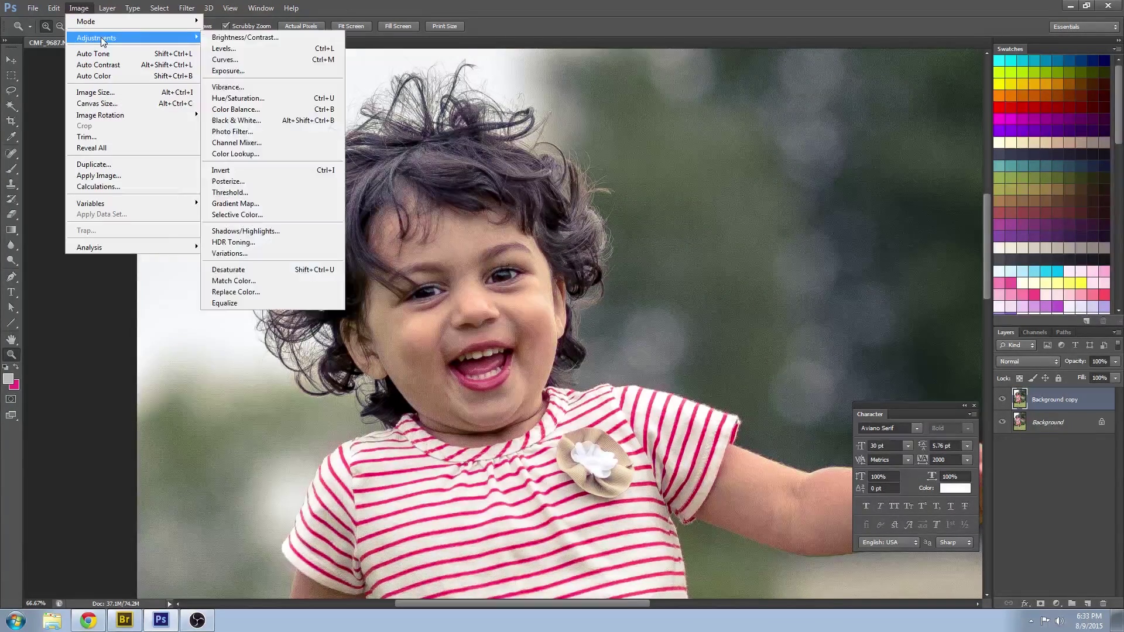
pyautogui.click(238, 268)
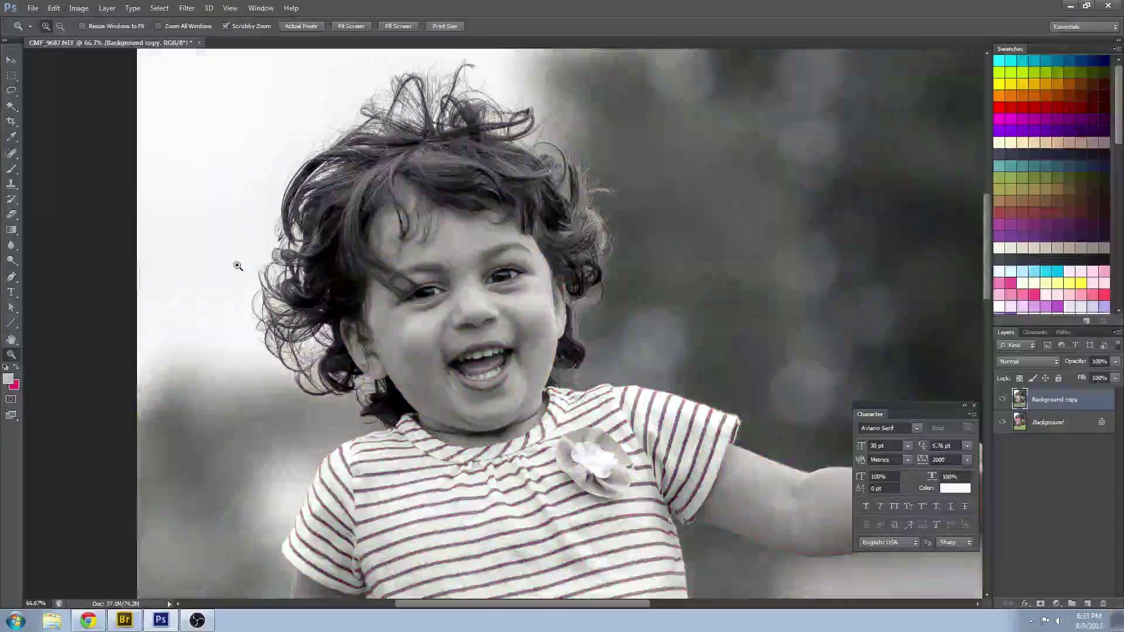
# Apply a High Pass filter to the desaturated Background copy layer with a slightly reduced radius
pyautogui.click(187, 8)
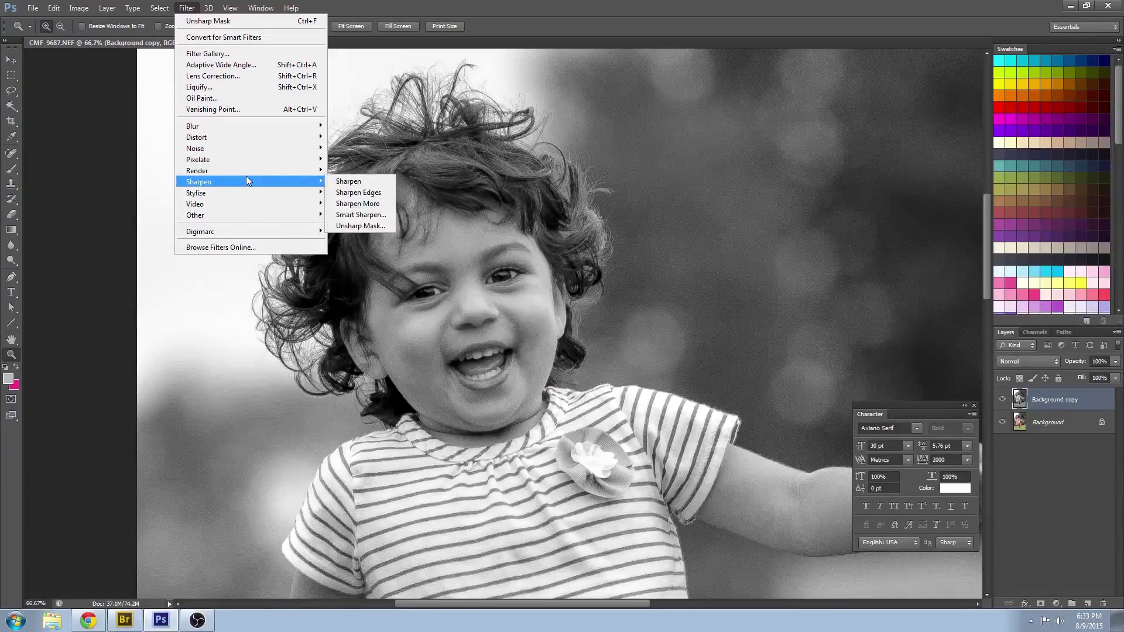
pyautogui.moveTo(251, 216)
pyautogui.click(369, 226)
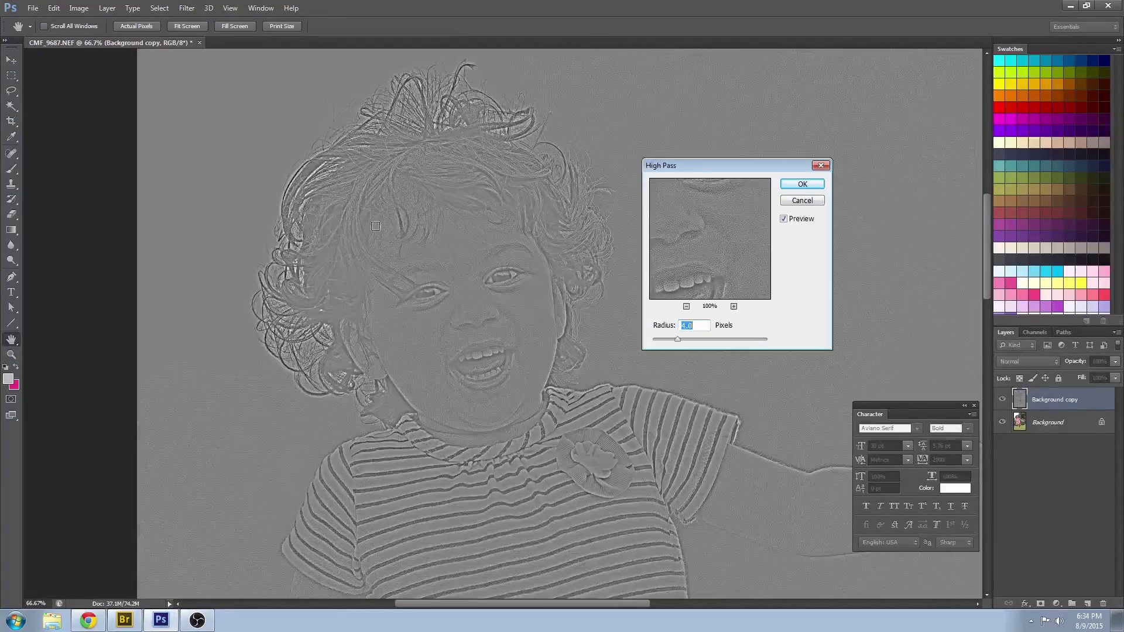
pyautogui.moveTo(680, 340); pyautogui.dragTo(669, 338)
pyautogui.click(790, 186)
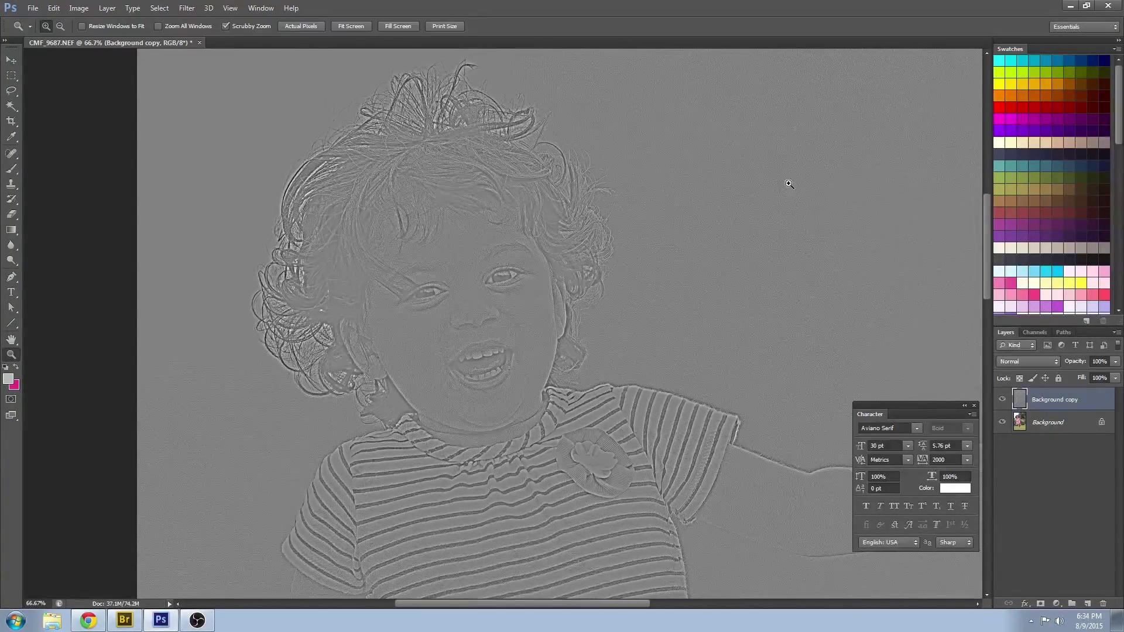
# Set the Background copy layer's blend mode to Overlay, and compare the portrait with the layer hidden and shown
pyautogui.click(1023, 360)
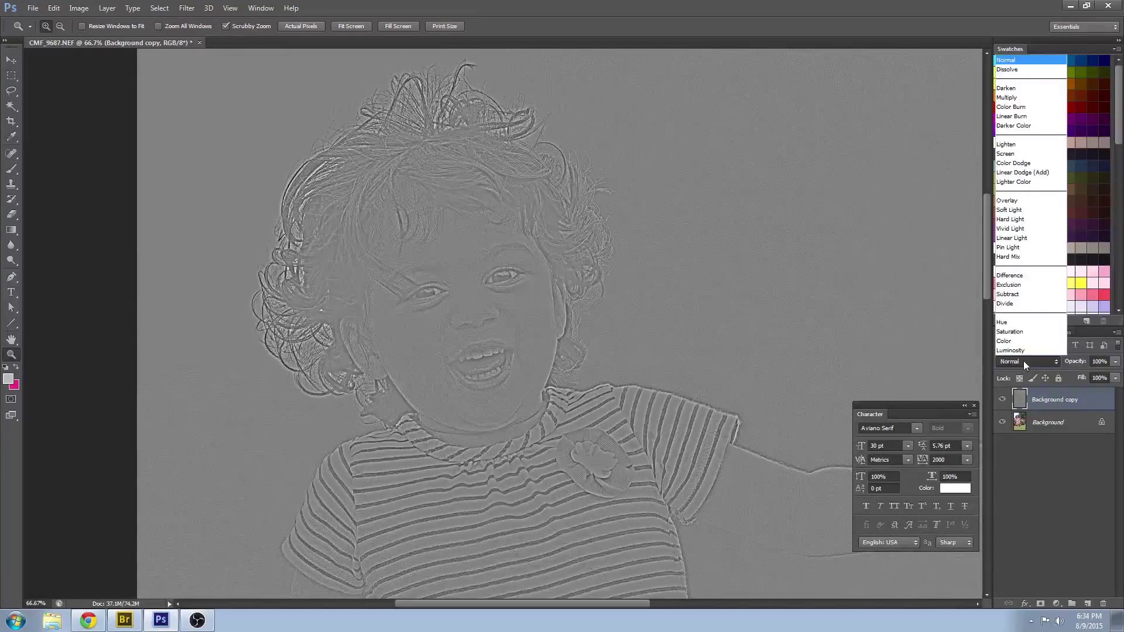
pyautogui.click(1015, 200)
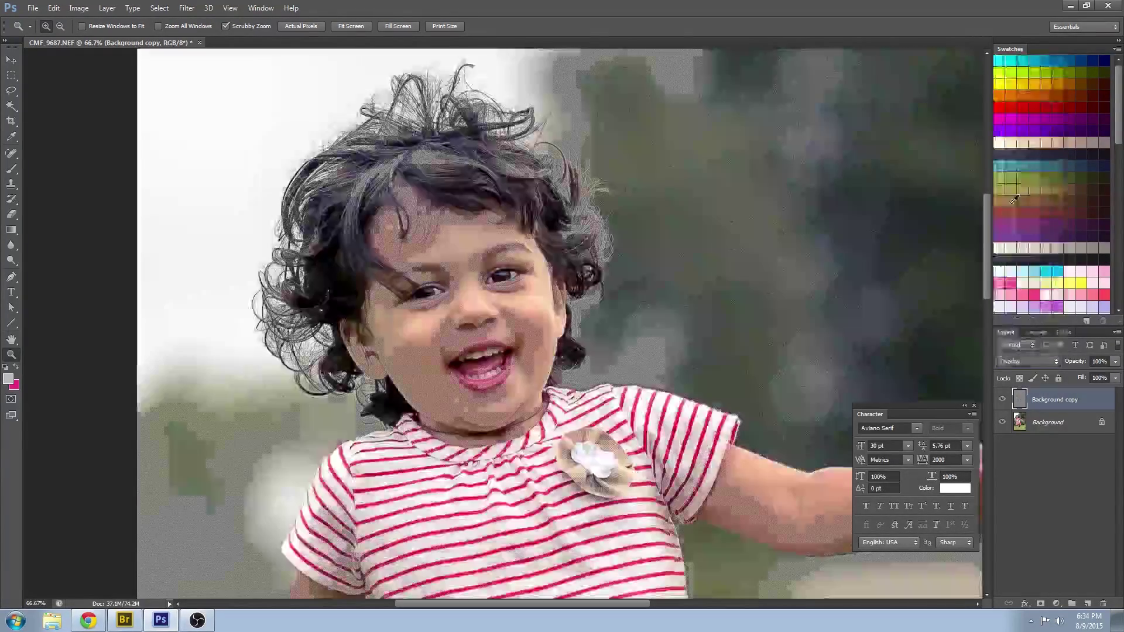
pyautogui.click(1001, 401)
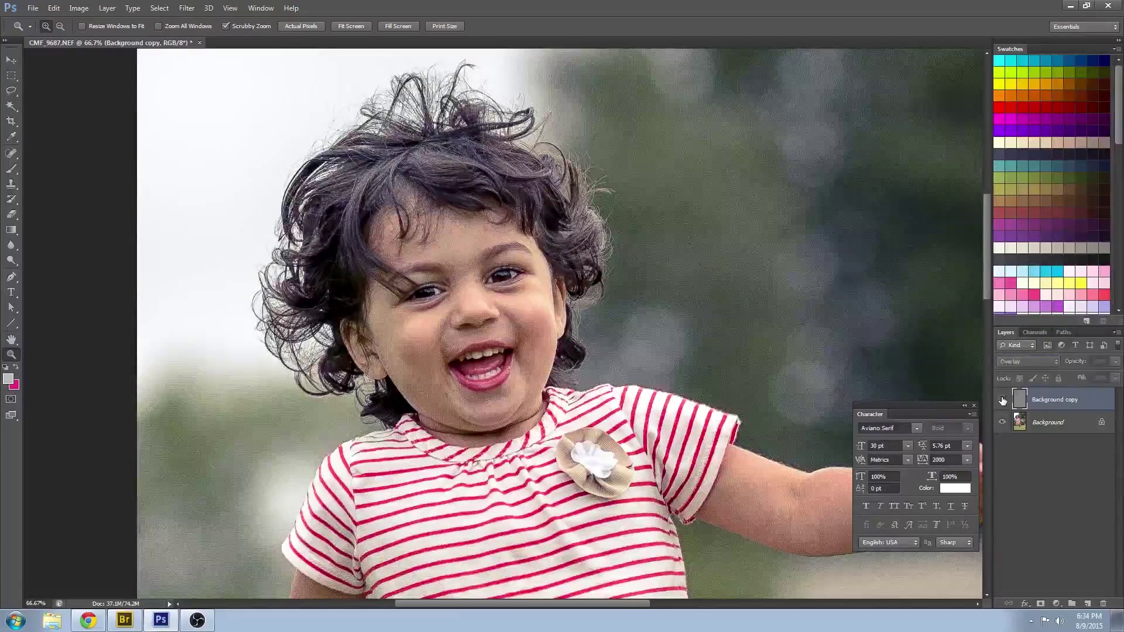
pyautogui.click(1002, 400)
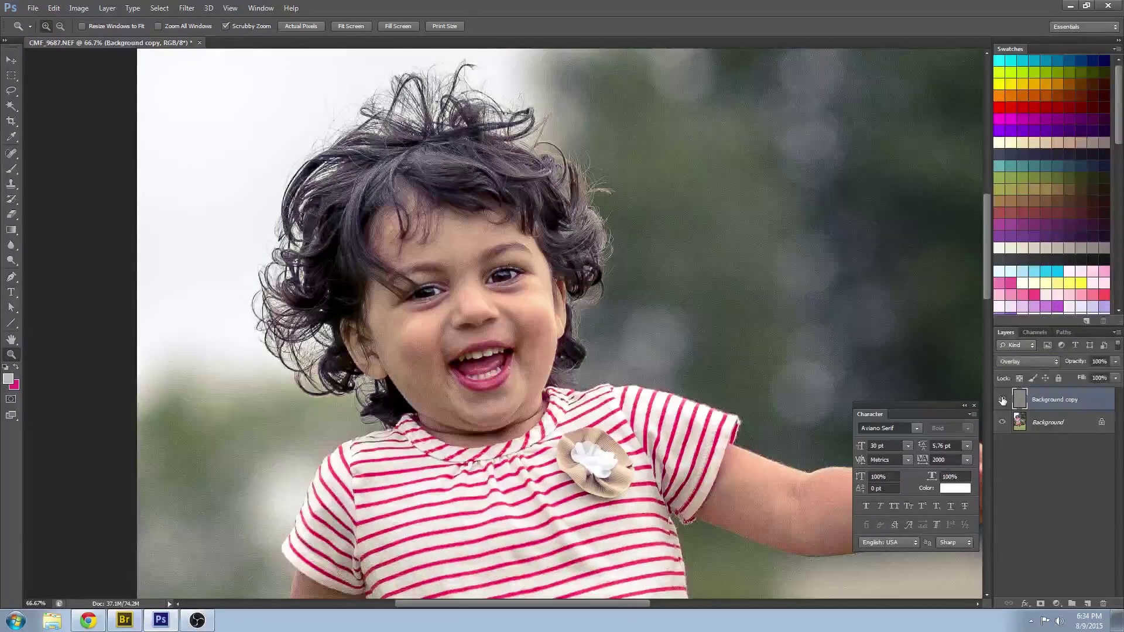
# Add a layer mask to the Background copy layer and fill it with black at 100% opacity
pyautogui.click(1040, 603)
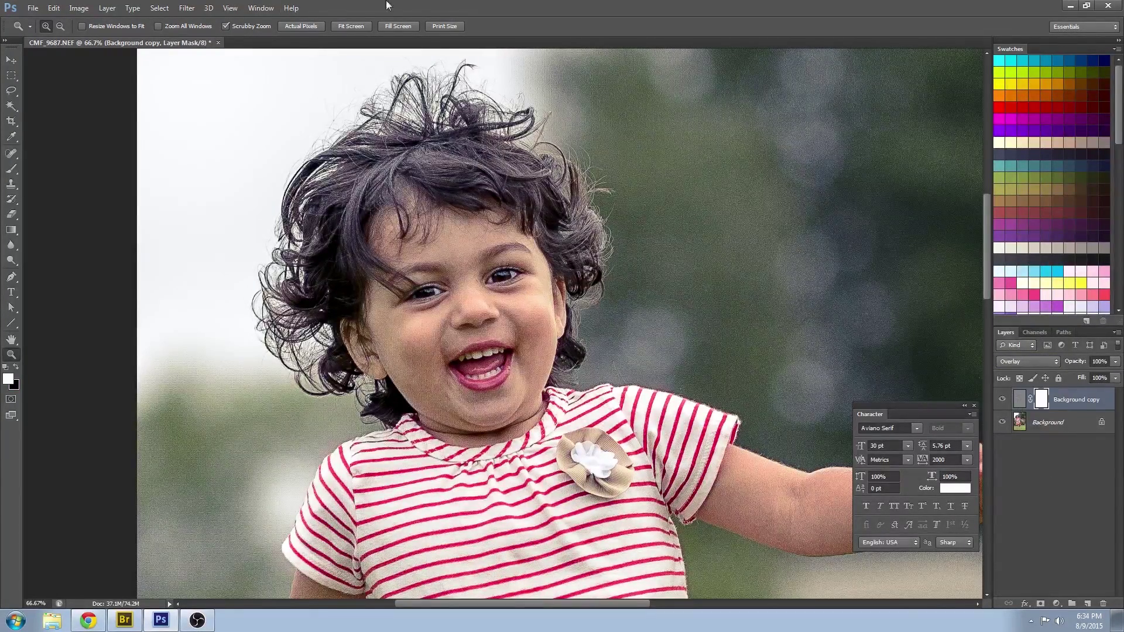
pyautogui.click(53, 8)
pyautogui.click(105, 171)
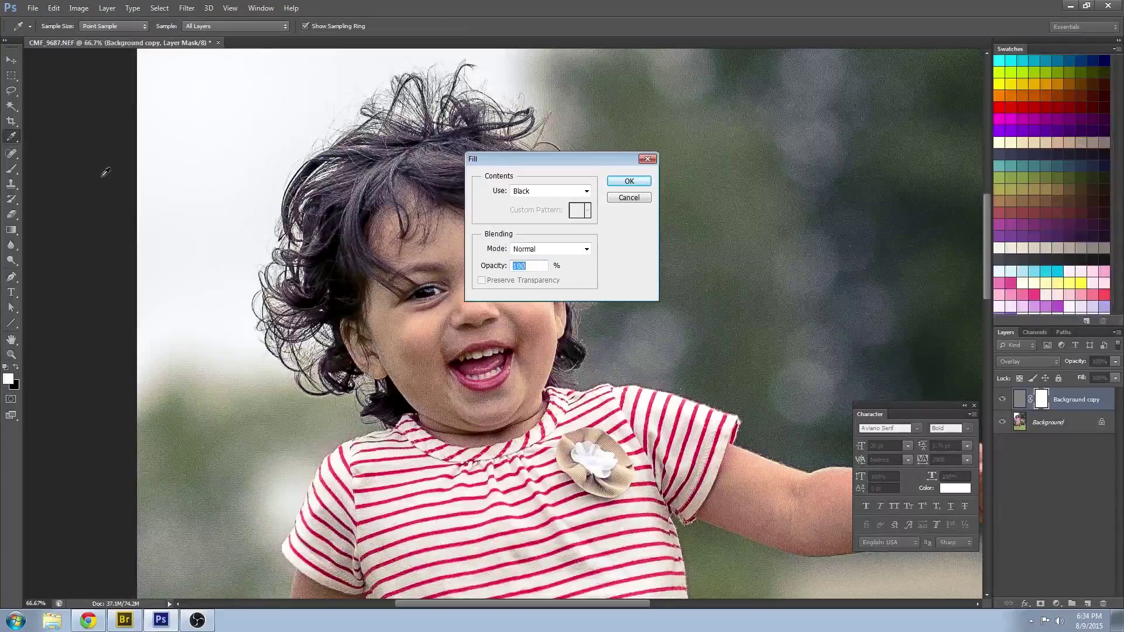
pyautogui.click(628, 181)
# Paint white on the mask over both eyes with a 40 px brush, and over the nostrils and mouth with adjusted brush sizes
pyautogui.press('b')
pyautogui.hotkey('ctrl', '1')
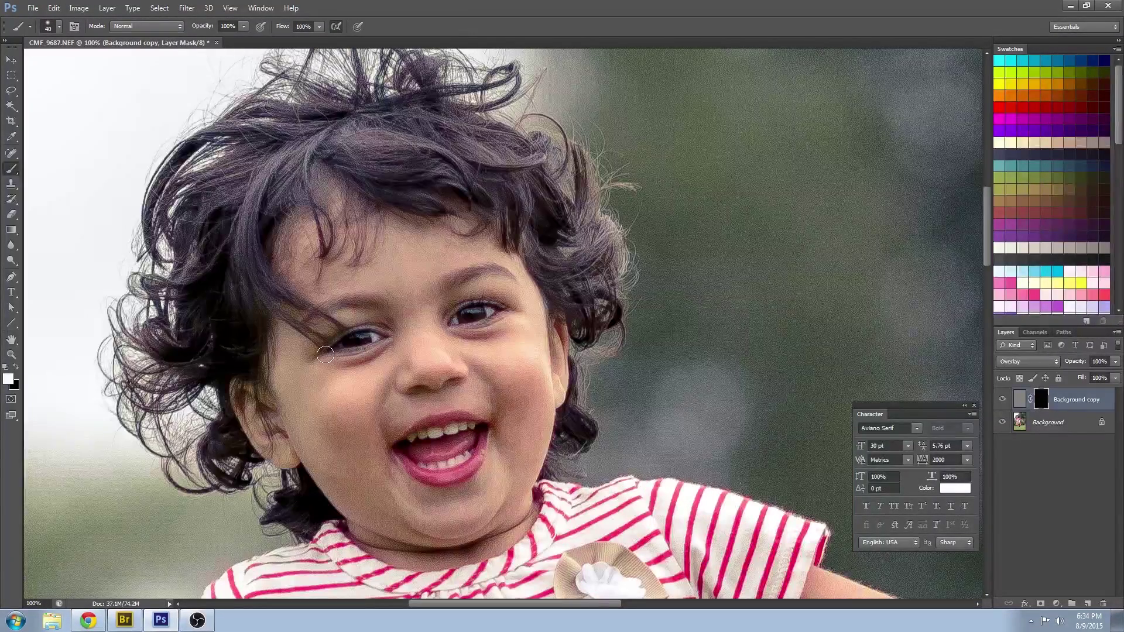
pyautogui.moveTo(325, 354); pyautogui.dragTo(380, 337)
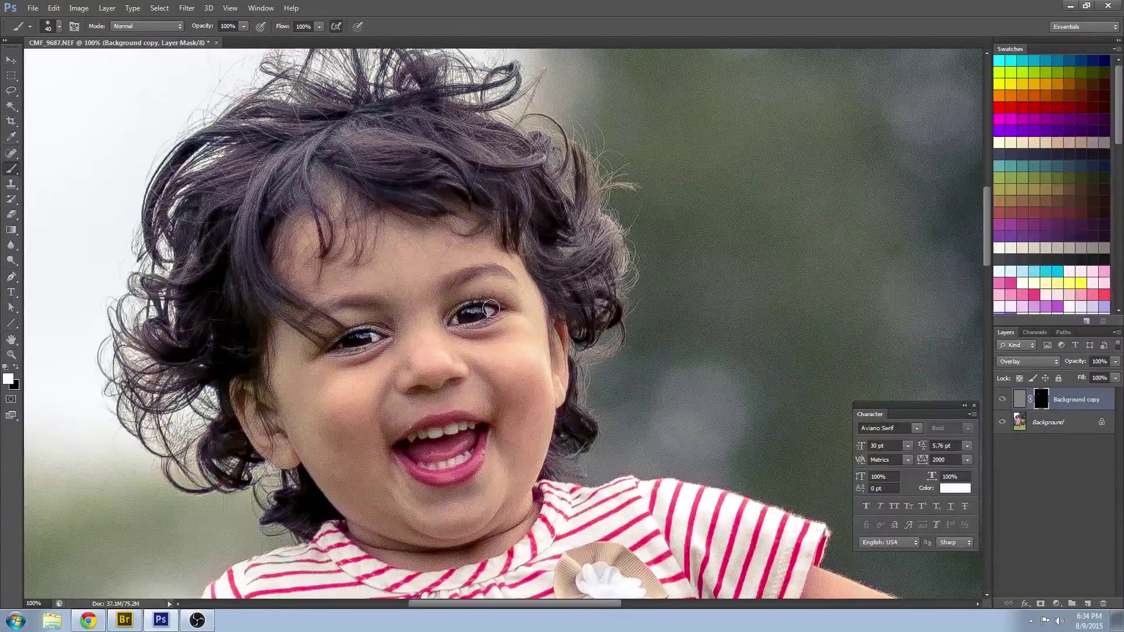
pyautogui.press('[')
pyautogui.press('[')
pyautogui.press('[')
pyautogui.press(']')
pyautogui.press(']')
pyautogui.press(']')
pyautogui.press(']')
# Paint white on the mask over the child's hair on both sides of the face with a 125 px brush
pyautogui.press(']')
pyautogui.press(']')
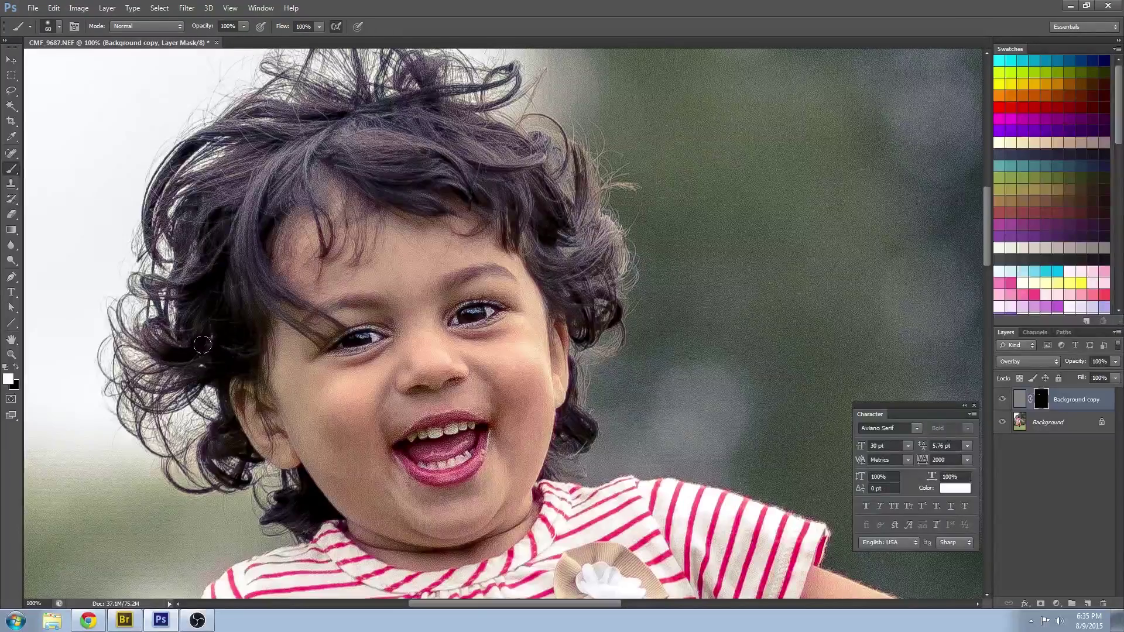
pyautogui.press(']')
pyautogui.press(']')
pyautogui.press(']')
pyautogui.press(']')
pyautogui.press(']')
pyautogui.hotkey('ctrl', '-')
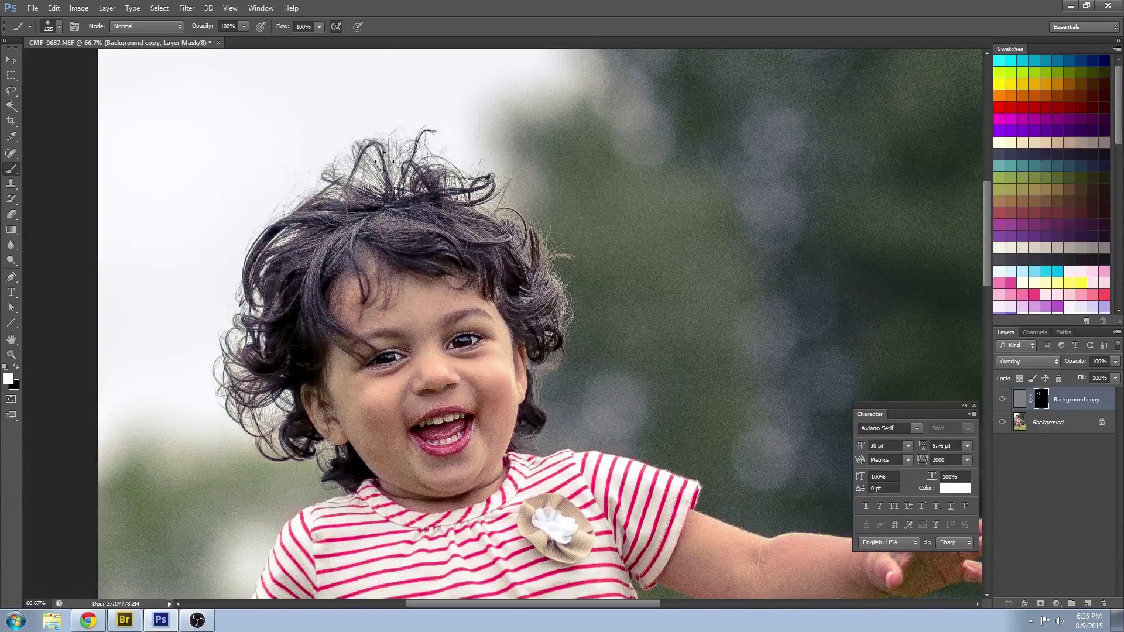
pyautogui.moveTo(257, 251)
pyautogui.mouseDown()
pyautogui.moveTo(286, 292)
pyautogui.moveTo(259, 388)
pyautogui.moveTo(296, 346)
pyautogui.mouseUp()
pyautogui.moveTo(524, 426); pyautogui.dragTo(537, 358)
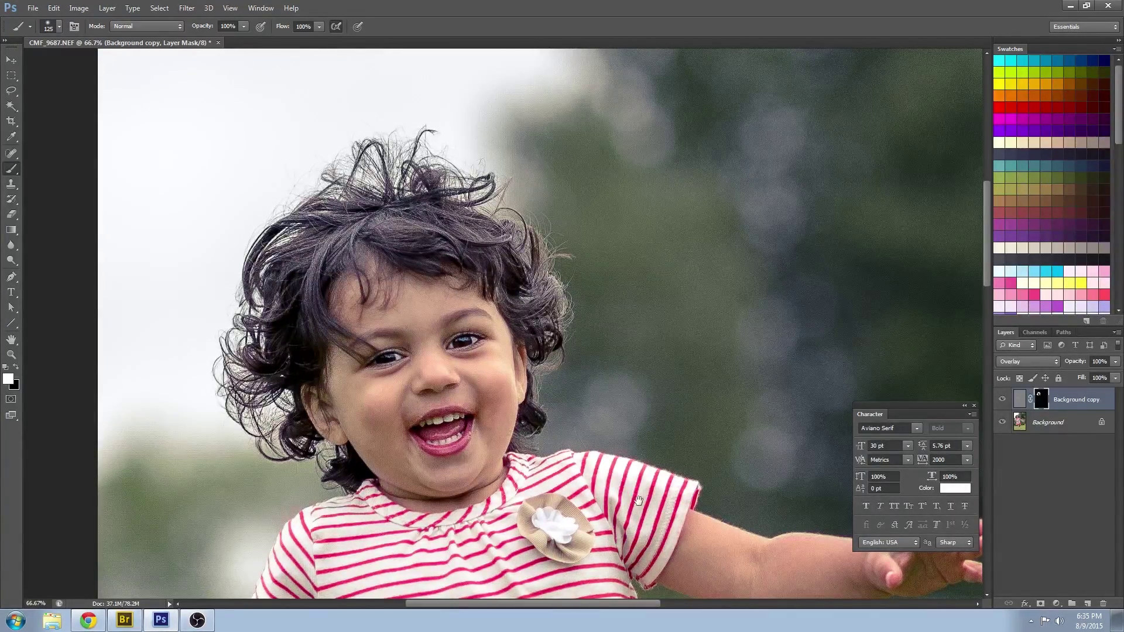
# Paint white on the mask over the flower and the dress's shoulder beside it, and display the mask as a red overlay
pyautogui.moveTo(640, 501); pyautogui.dragTo(661, 309)
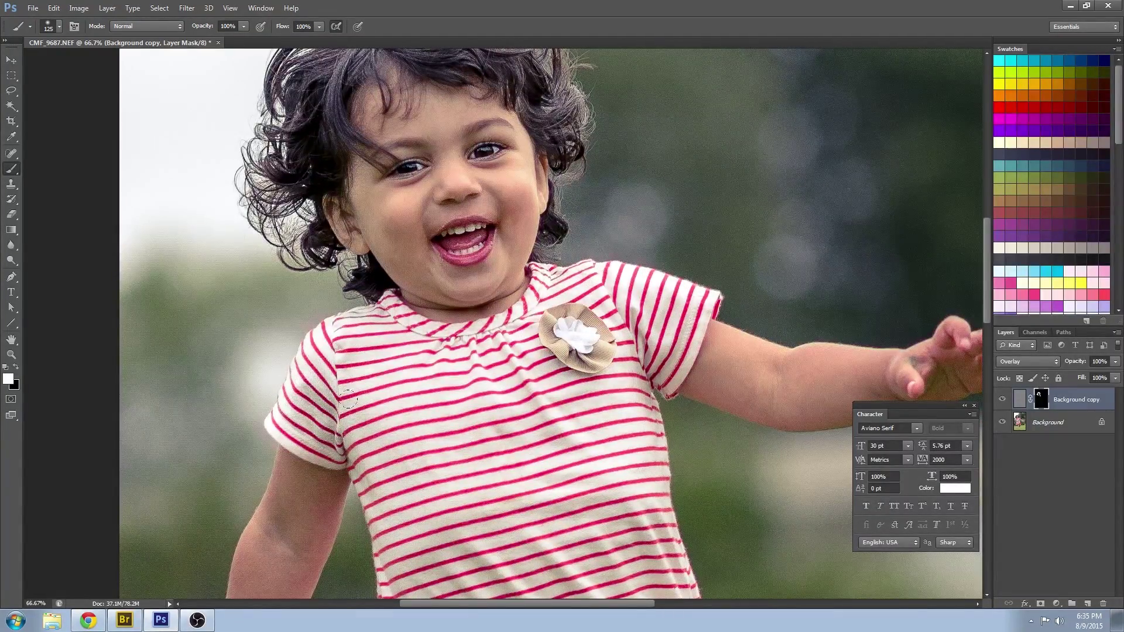
pyautogui.press('[')
pyautogui.press('[')
pyautogui.press('[')
pyautogui.moveTo(305, 359); pyautogui.dragTo(387, 308)
pyautogui.press('\\')
pyautogui.press('x')
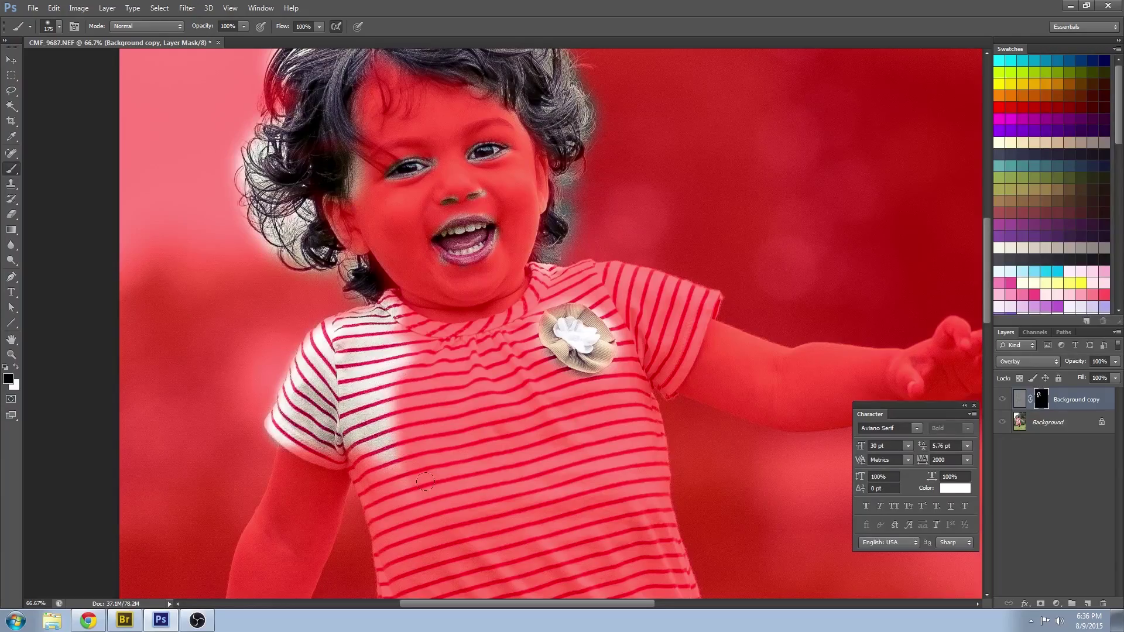
# Paint white on the mask over the rest of the striped dress, including the ruffled skirt, with a 175 px brush
pyautogui.press('x')
pyautogui.moveTo(448, 470)
pyautogui.mouseDown()
pyautogui.moveTo(454, 489)
pyautogui.moveTo(375, 468)
pyautogui.moveTo(319, 436)
pyautogui.mouseUp()
pyautogui.moveTo(436, 375)
pyautogui.mouseDown()
pyautogui.moveTo(436, 177)
pyautogui.moveTo(404, 477)
pyautogui.moveTo(384, 536)
pyautogui.moveTo(366, 535)
pyautogui.mouseUp()
pyautogui.moveTo(379, 574)
pyautogui.mouseDown()
pyautogui.moveTo(414, 384)
pyautogui.moveTo(374, 444)
pyautogui.moveTo(409, 474)
pyautogui.moveTo(422, 515)
pyautogui.moveTo(574, 454)
pyautogui.moveTo(761, 445)
pyautogui.moveTo(820, 381)
pyautogui.moveTo(778, 345)
pyautogui.moveTo(735, 266)
pyautogui.moveTo(703, 328)
pyautogui.moveTo(586, 398)
pyautogui.moveTo(474, 352)
pyautogui.mouseUp()
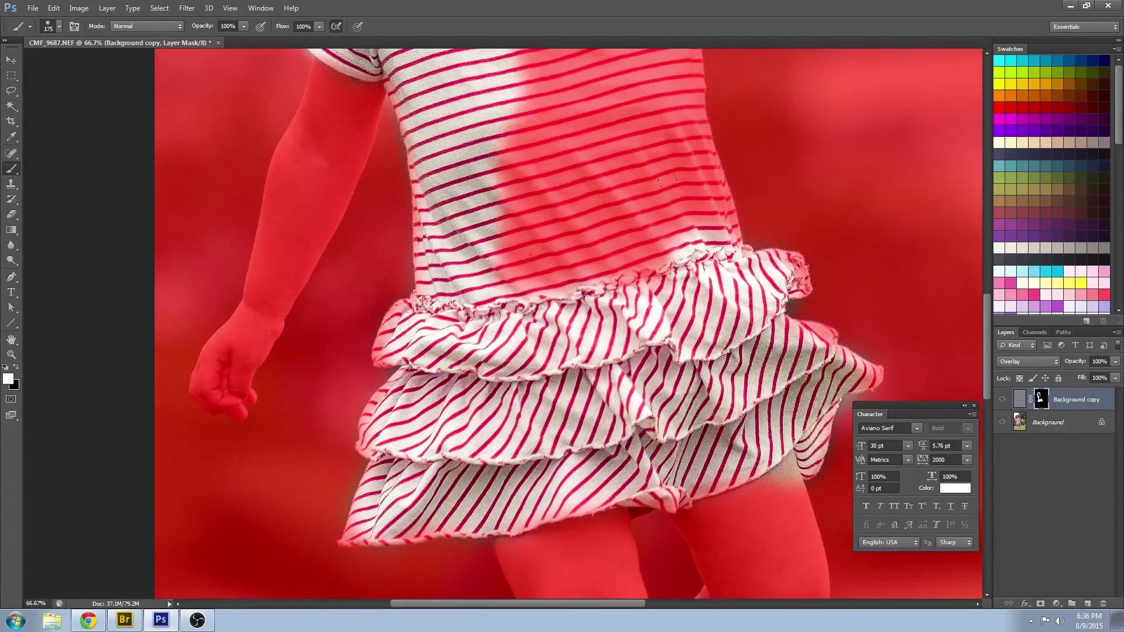
pyautogui.moveTo(480, 169); pyautogui.dragTo(702, 187)
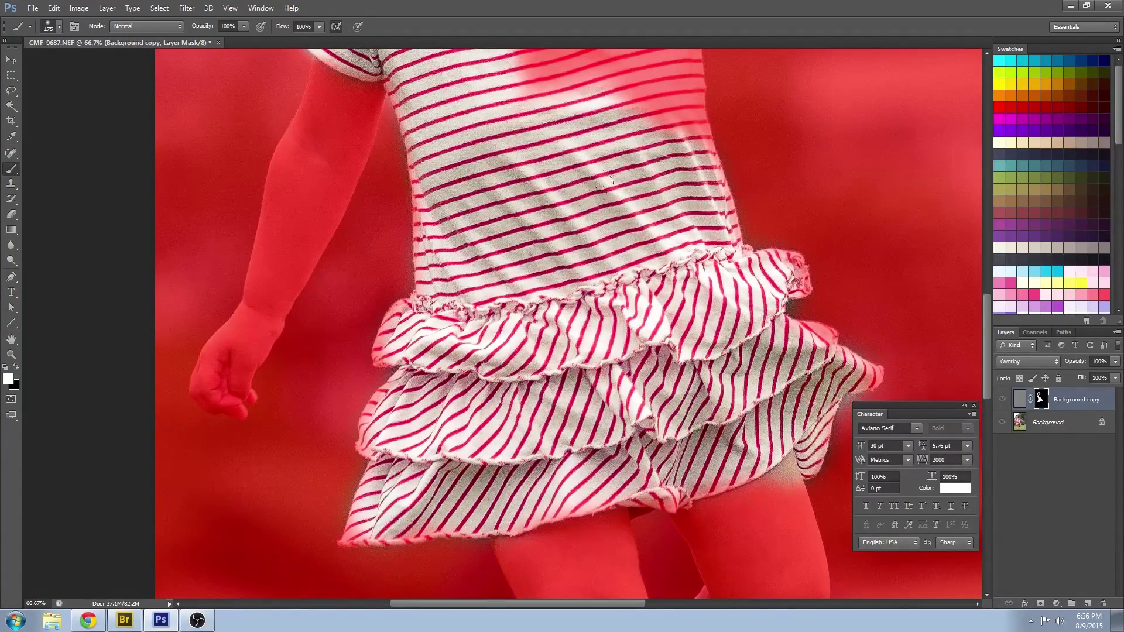
pyautogui.moveTo(576, 219); pyautogui.dragTo(439, 475)
pyautogui.moveTo(527, 381)
pyautogui.mouseDown()
pyautogui.moveTo(512, 176)
pyautogui.moveTo(573, 147)
pyautogui.moveTo(450, 148)
pyautogui.moveTo(381, 258)
pyautogui.moveTo(469, 248)
pyautogui.mouseUp()
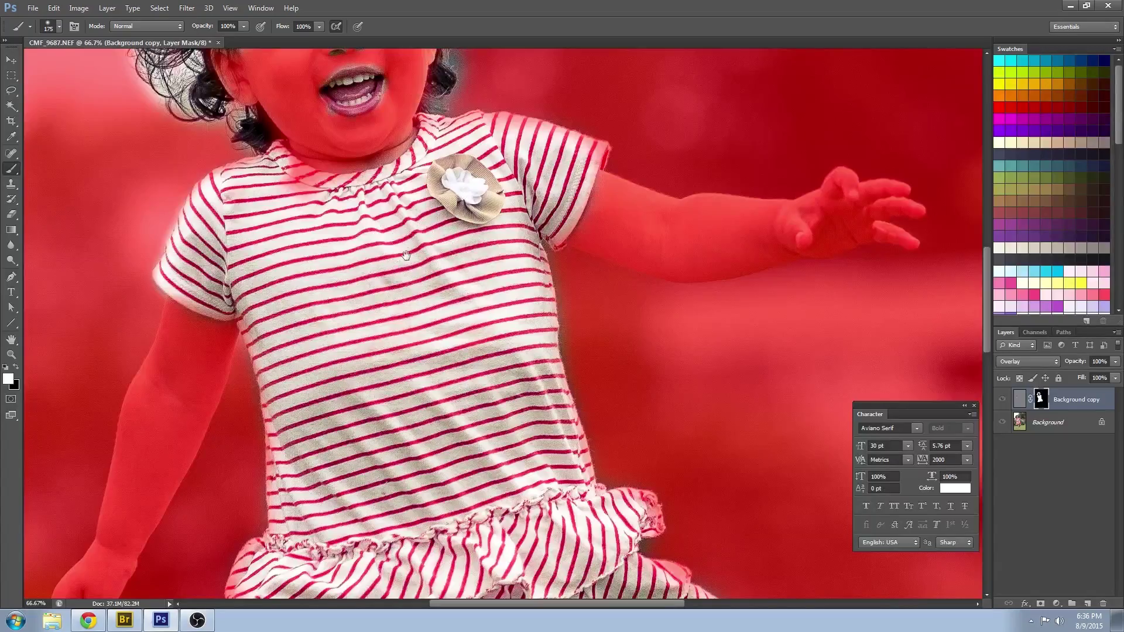
pyautogui.moveTo(363, 193); pyautogui.dragTo(308, 348)
pyautogui.moveTo(266, 340)
pyautogui.mouseDown()
pyautogui.moveTo(240, 322)
pyautogui.moveTo(316, 319)
pyautogui.moveTo(365, 284)
pyautogui.mouseUp()
# Paint black on the mask around the outer top and side edges of the hair with a 175 px brush
pyautogui.click(16, 366)
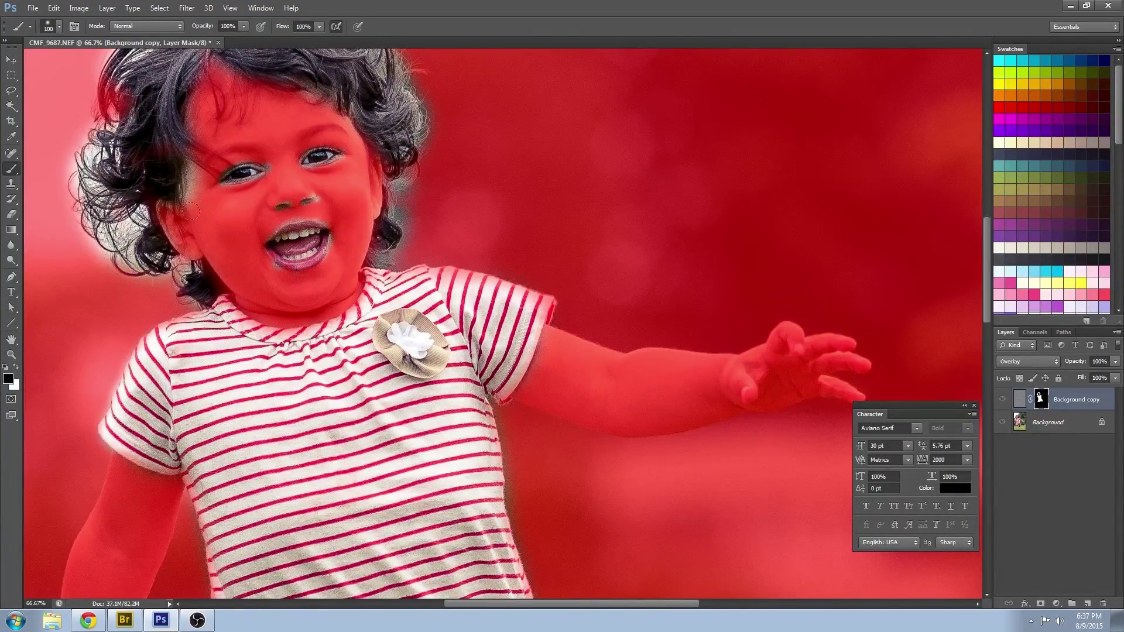
pyautogui.hotkey('ctrl', '-')
pyautogui.press(']')
pyautogui.press(']')
pyautogui.press(']')
pyautogui.press(']')
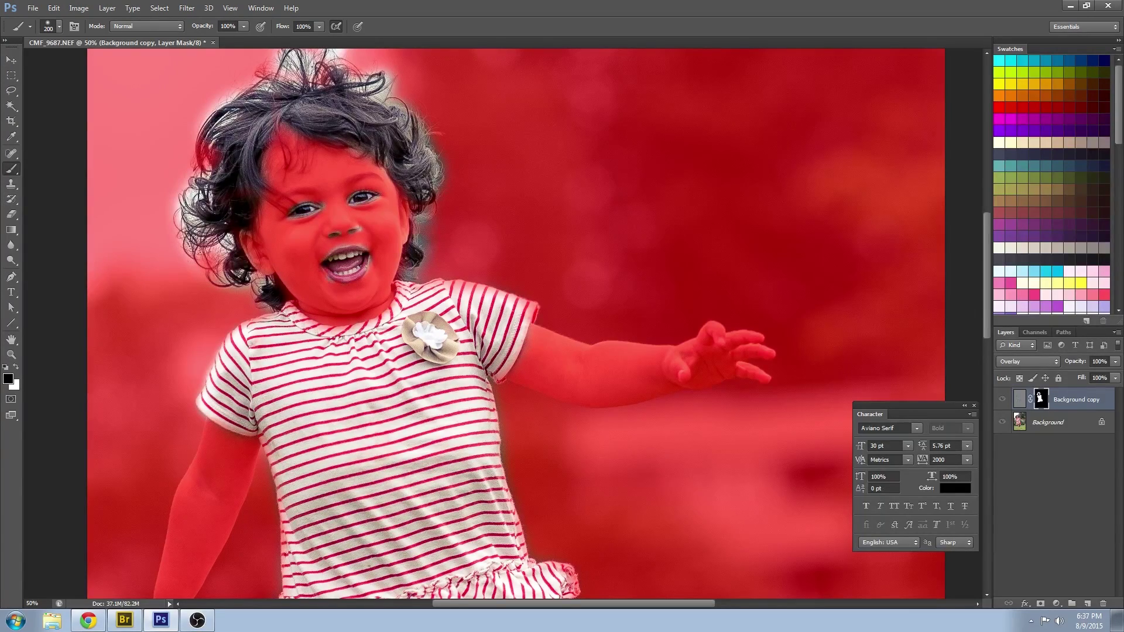
pyautogui.scroll(3, 476, 263)
pyautogui.press('[')
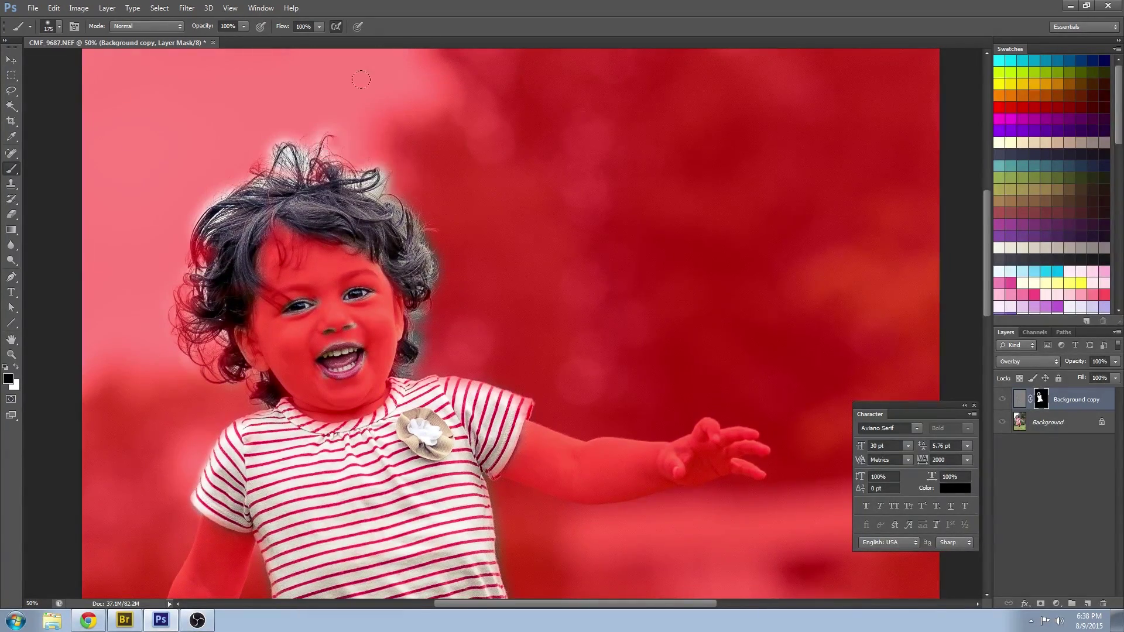
pyautogui.moveTo(285, 167)
pyautogui.mouseDown()
pyautogui.moveTo(293, 146)
pyautogui.moveTo(378, 179)
pyautogui.mouseUp()
pyautogui.moveTo(206, 211); pyautogui.dragTo(232, 193)
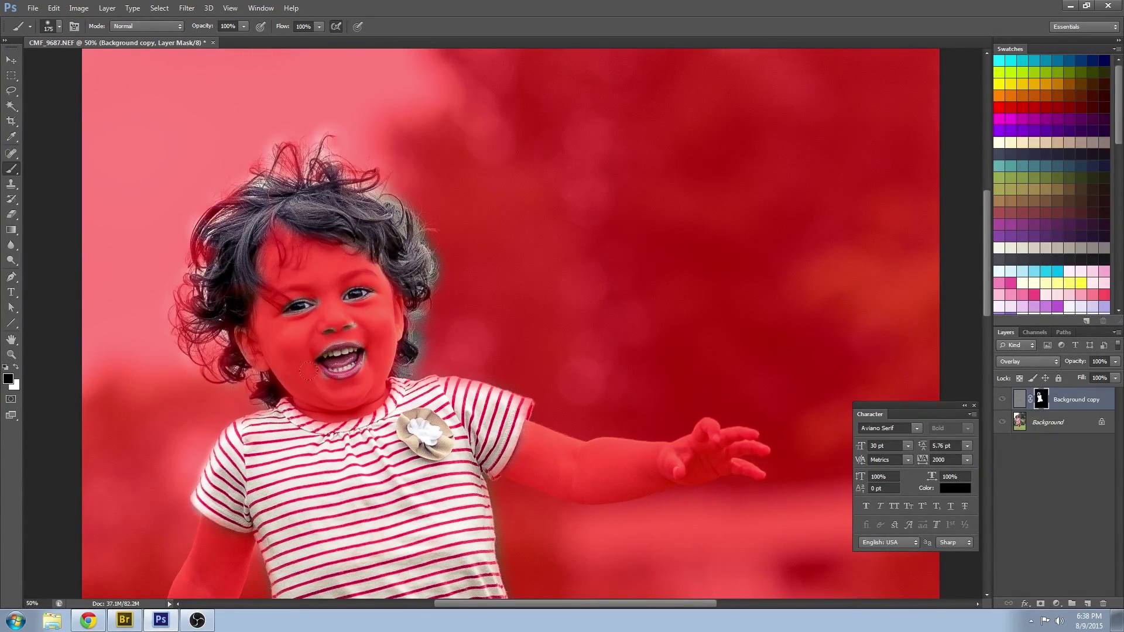
# Paint black on the mask over the nostrils and around the lips, and along the hair edge beside the neck
pyautogui.moveTo(372, 353)
pyautogui.mouseDown()
pyautogui.moveTo(374, 281)
pyautogui.moveTo(314, 353)
pyautogui.moveTo(358, 325)
pyautogui.mouseUp()
pyautogui.press(']')
pyautogui.press(']')
pyautogui.press(']')
pyautogui.press(']')
pyautogui.press(']')
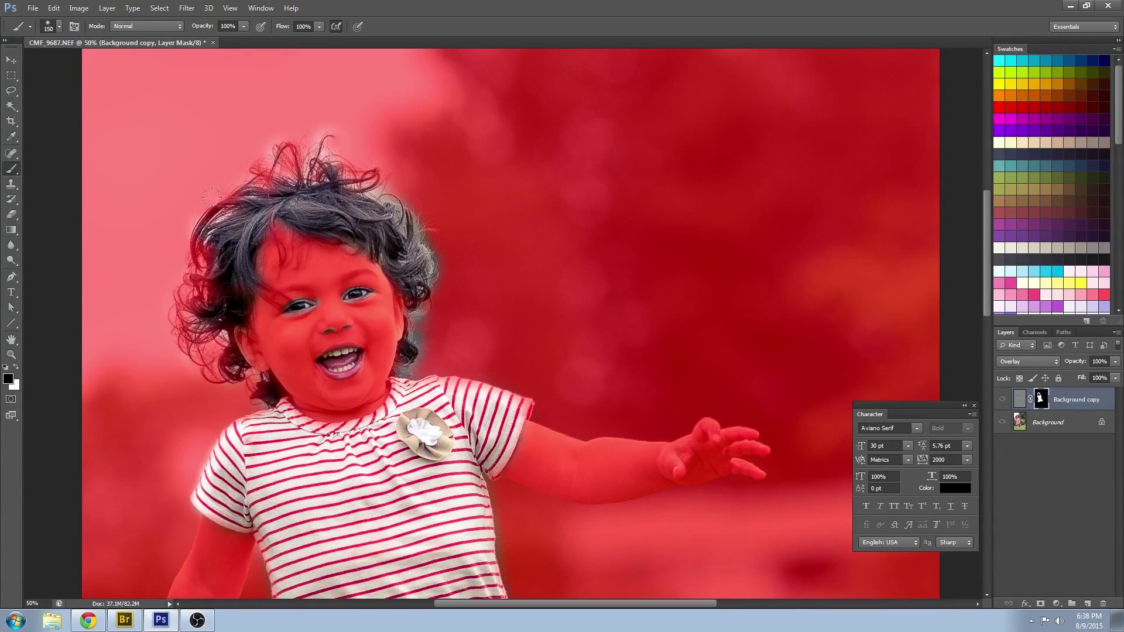
pyautogui.moveTo(408, 338); pyautogui.dragTo(420, 295)
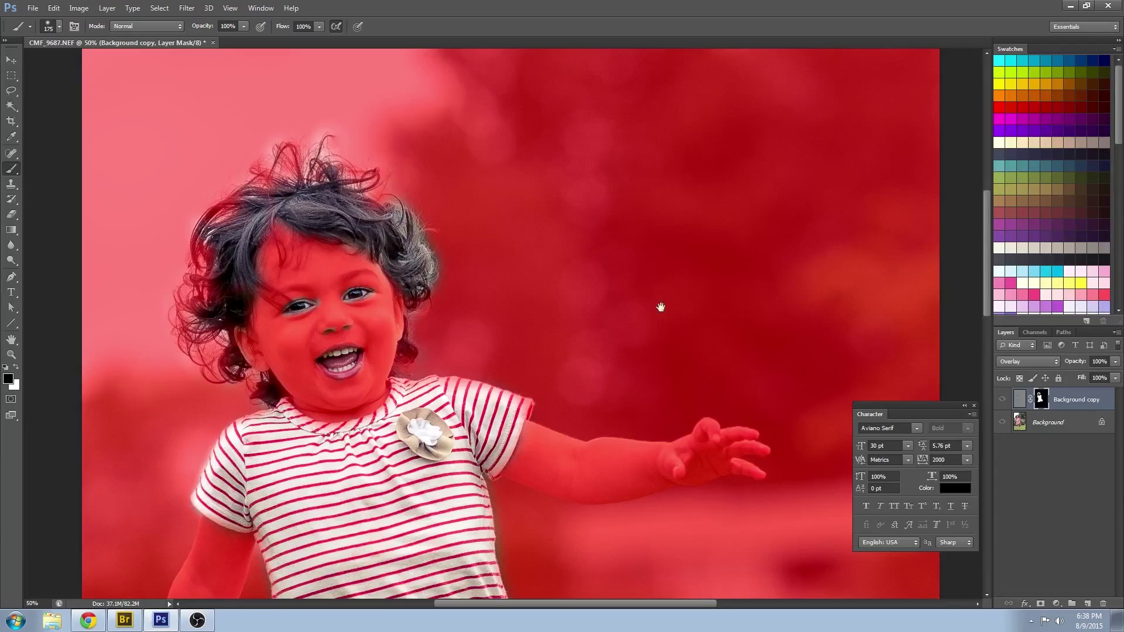
# Review the mask's coverage over the whole figure, hide the red overlay and make white the foreground color
pyautogui.moveTo(660, 306); pyautogui.dragTo(678, 81)
pyautogui.moveTo(658, 589)
pyautogui.mouseDown()
pyautogui.moveTo(657, 457)
pyautogui.moveTo(644, 415)
pyautogui.mouseUp()
pyautogui.moveTo(627, 509); pyautogui.dragTo(631, 295)
pyautogui.press('z')
pyautogui.keyDown('alt'); pyautogui.click(619, 312); pyautogui.keyUp('alt')
pyautogui.keyDown('alt'); pyautogui.click(619, 312); pyautogui.keyUp('alt')
pyautogui.moveTo(674, 240); pyautogui.dragTo(478, 399)
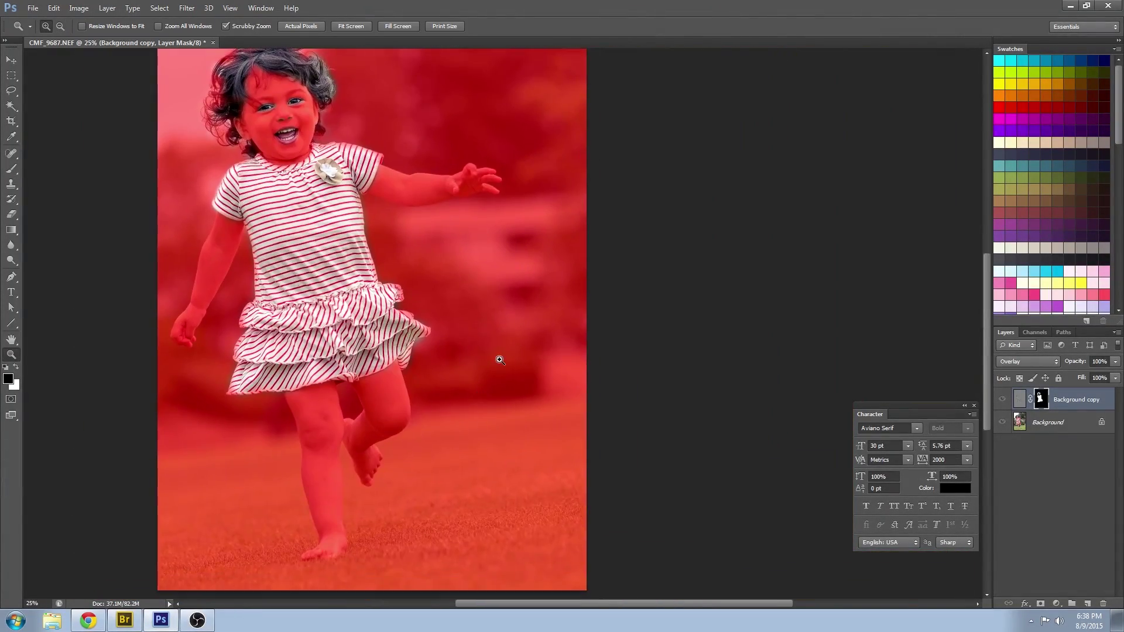
pyautogui.press('\\')
pyautogui.press('x')
# Compare the face and dress with the masked High Pass layer hidden and shown
pyautogui.moveTo(259, 71); pyautogui.dragTo(390, 163)
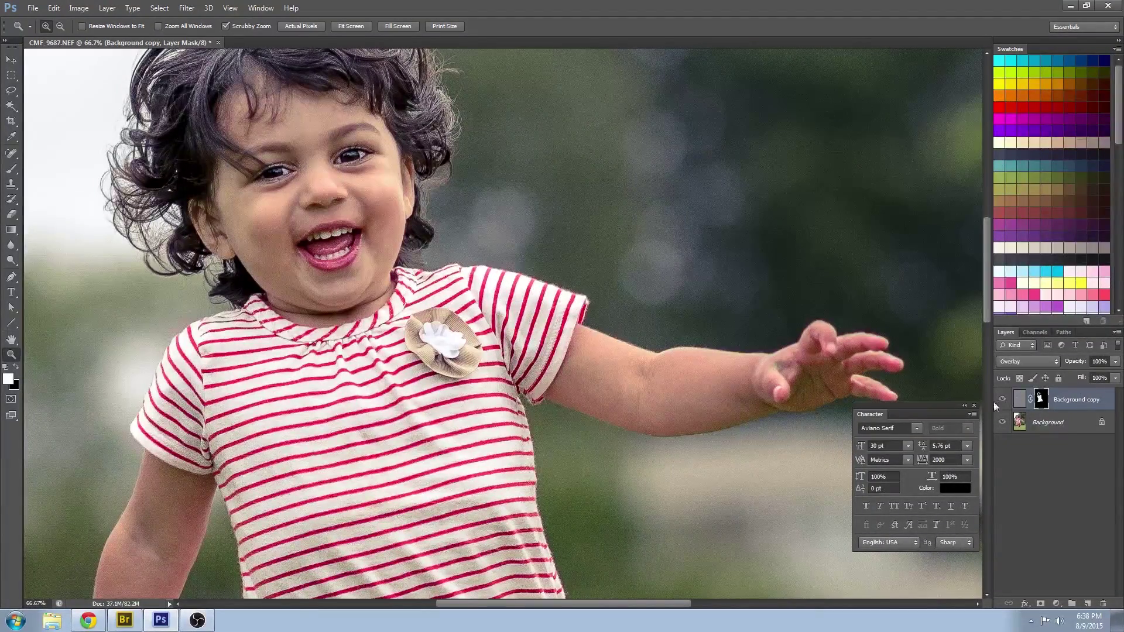
pyautogui.click(1001, 399)
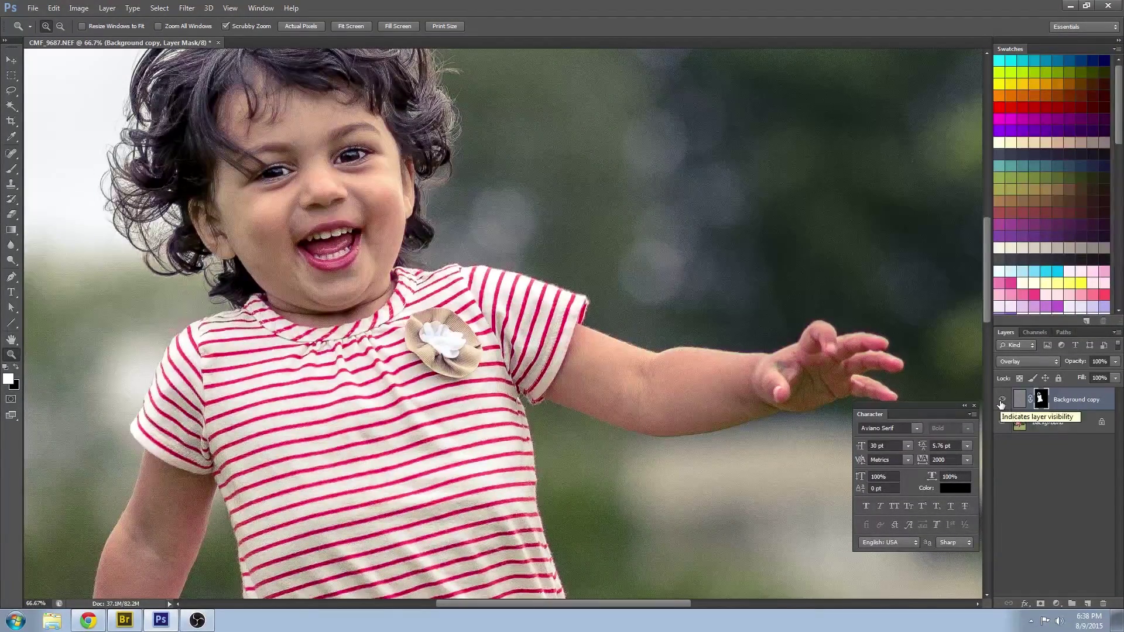
pyautogui.click(1001, 399)
pyautogui.click(1001, 399)
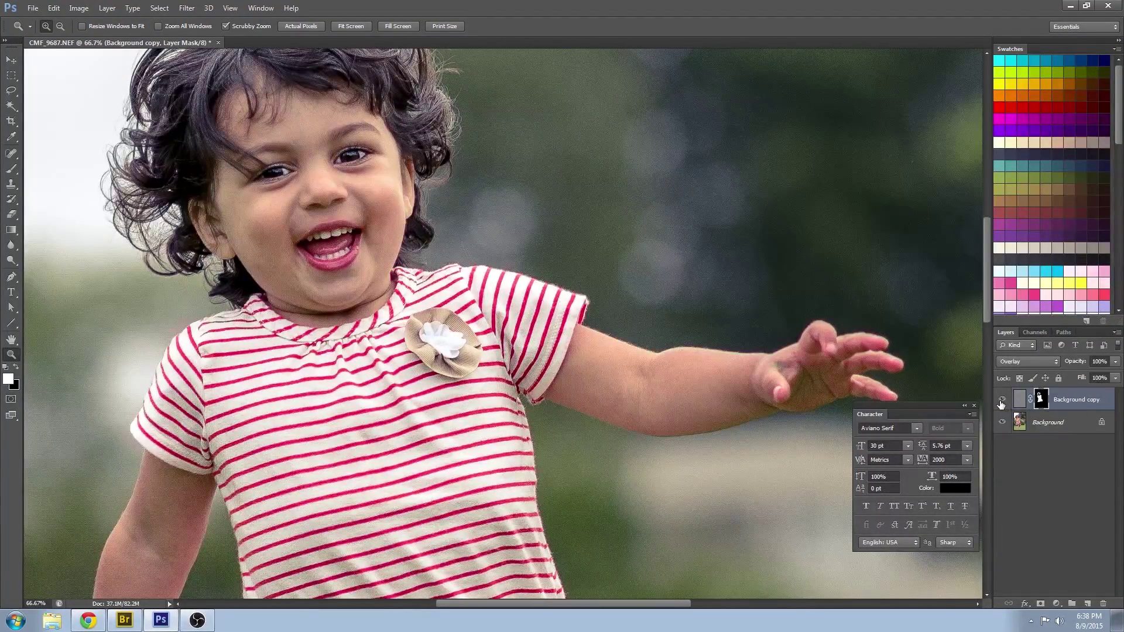
# Soften the edges of the Background copy layer's mask with a Gaussian Blur, checking the filter preview at 25%
pyautogui.click(186, 8)
pyautogui.moveTo(240, 132)
pyautogui.click(351, 206)
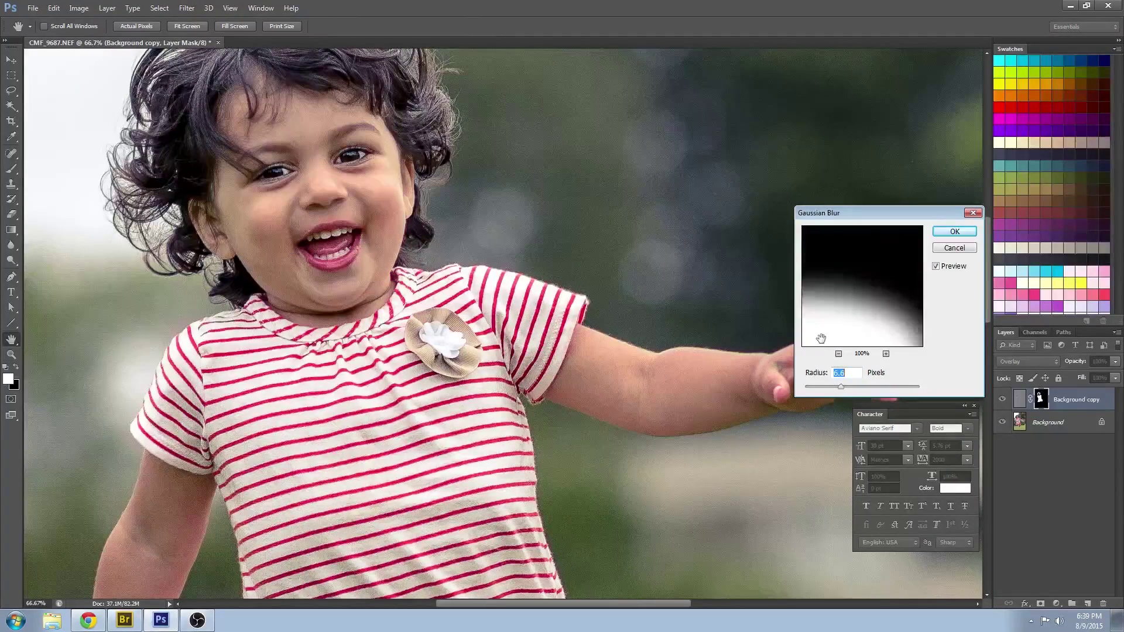
pyautogui.click(839, 354)
pyautogui.click(838, 353)
pyautogui.click(839, 353)
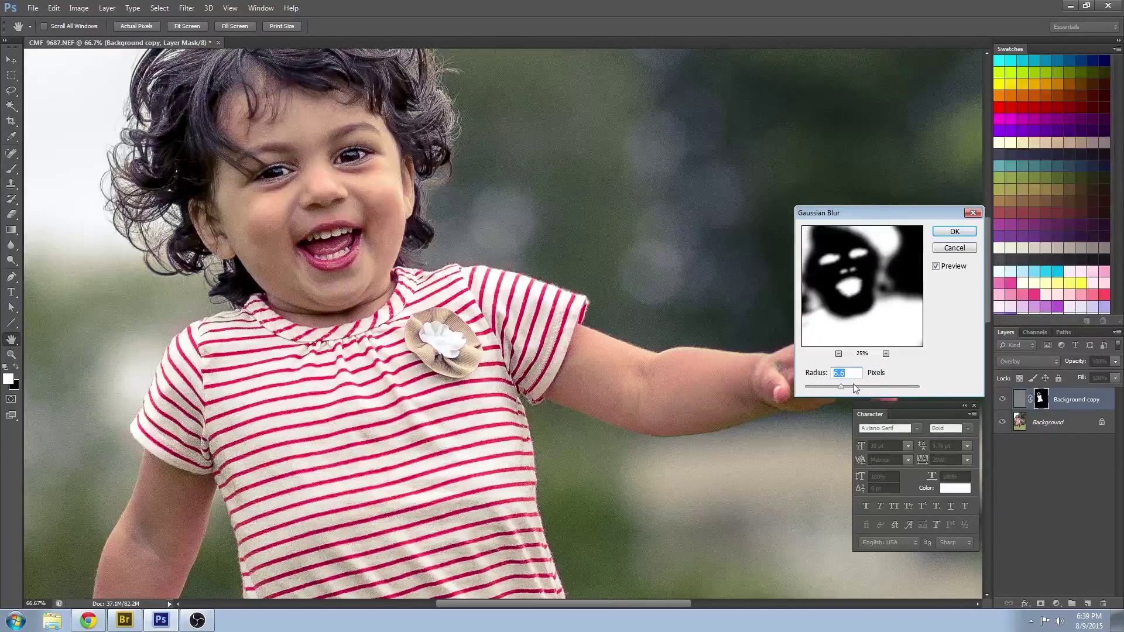
pyautogui.moveTo(857, 386); pyautogui.dragTo(841, 390)
pyautogui.click(954, 231)
# Compare the portrait with the blurred-mask sharpening layer hidden and shown
pyautogui.press('z')
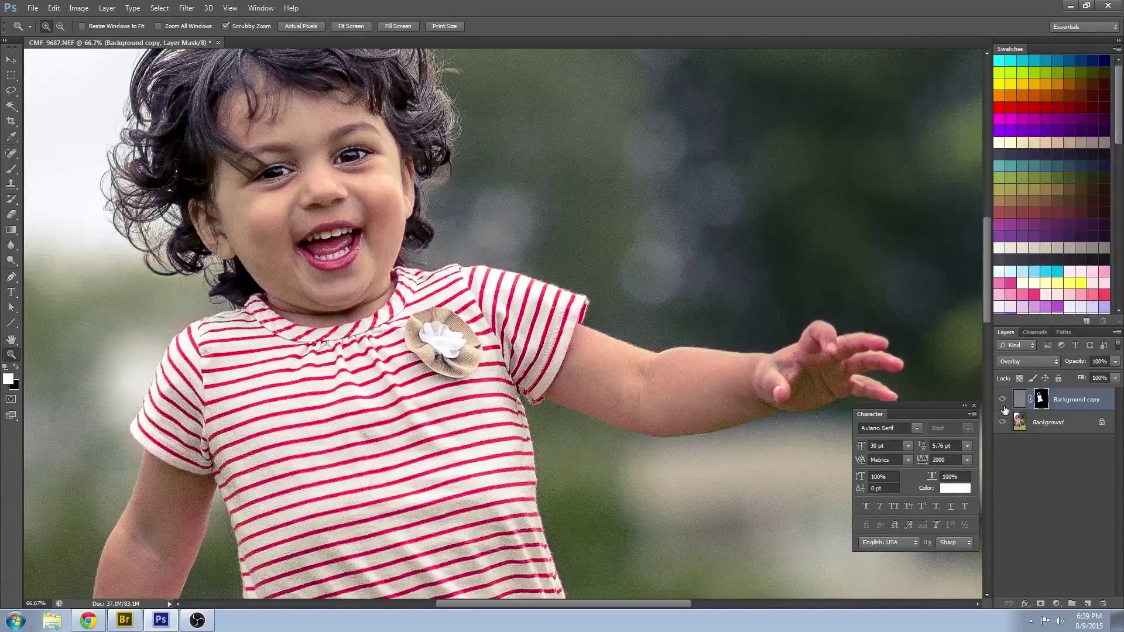
pyautogui.click(1003, 399)
pyautogui.click(1002, 400)
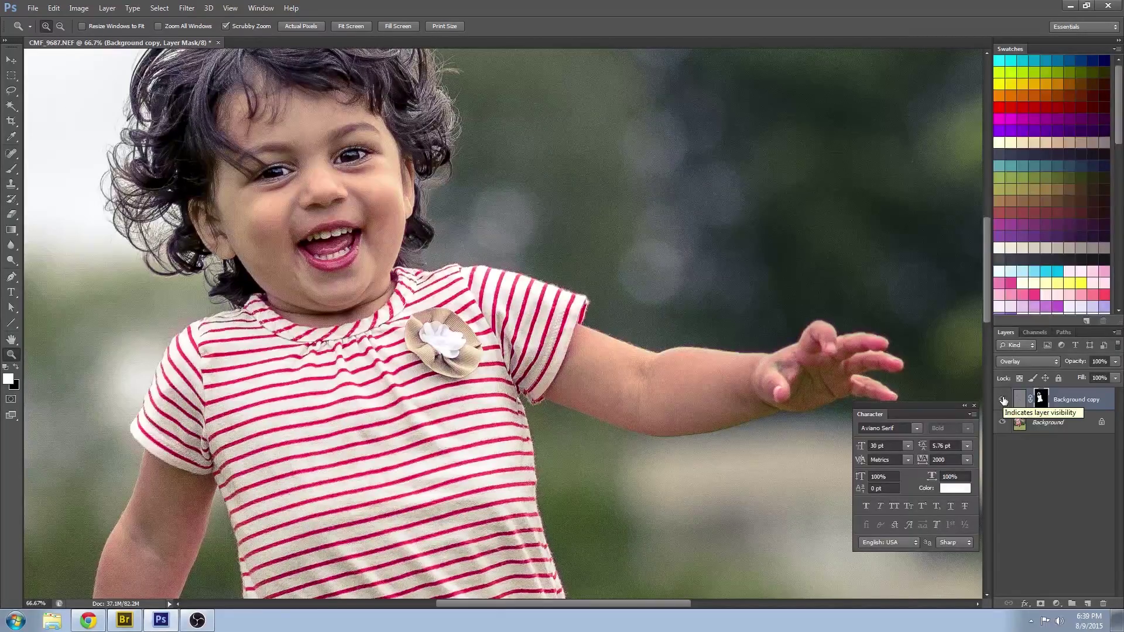
# Recheck the sharpening on the face and striped dress by switching the High Pass layer off and on
pyautogui.click(1003, 400)
pyautogui.click(1003, 401)
pyautogui.click(1005, 401)
pyautogui.click(1004, 401)
pyautogui.click(1004, 401)
# Duplicate the Background layer, then duplicate that copy together with the masked High Pass layer and merge the new pair into one layer
pyautogui.rightClick(538, 199)
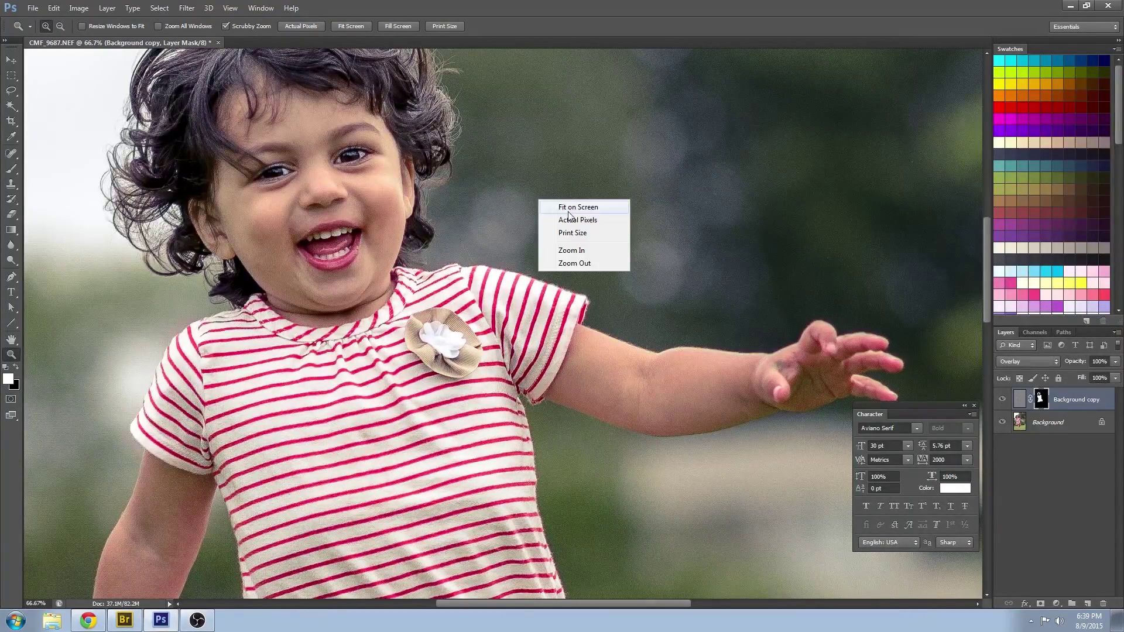
pyautogui.click(567, 209)
pyautogui.moveTo(1060, 425); pyautogui.dragTo(1086, 604)
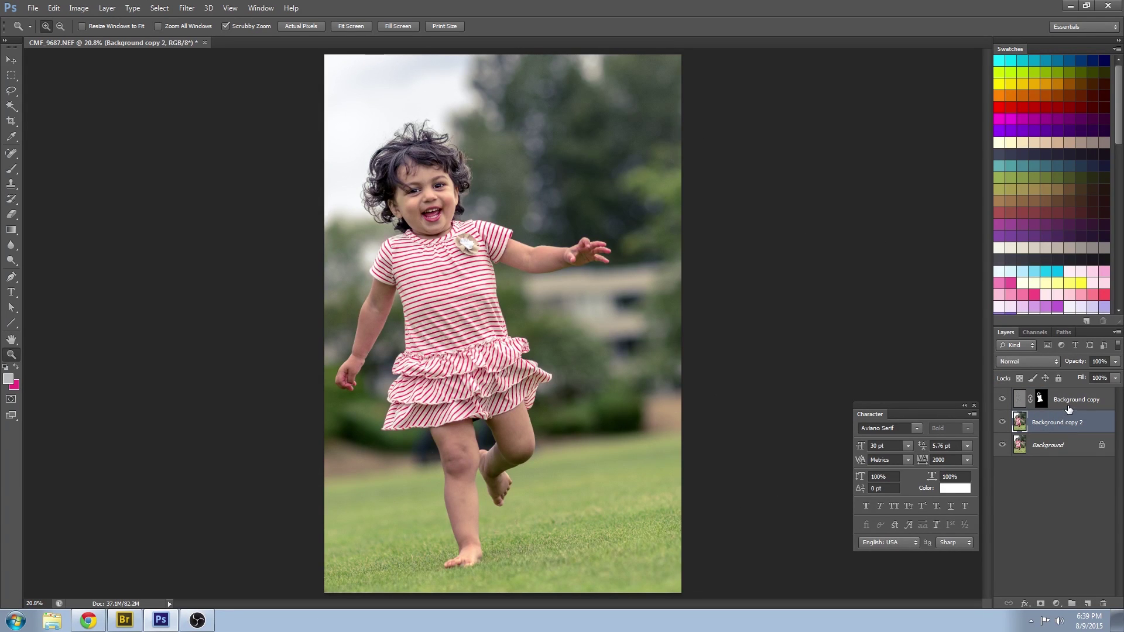
pyautogui.keyDown('shift'); pyautogui.click(1068, 408); pyautogui.keyUp('shift')
pyautogui.moveTo(1062, 426); pyautogui.dragTo(1087, 604)
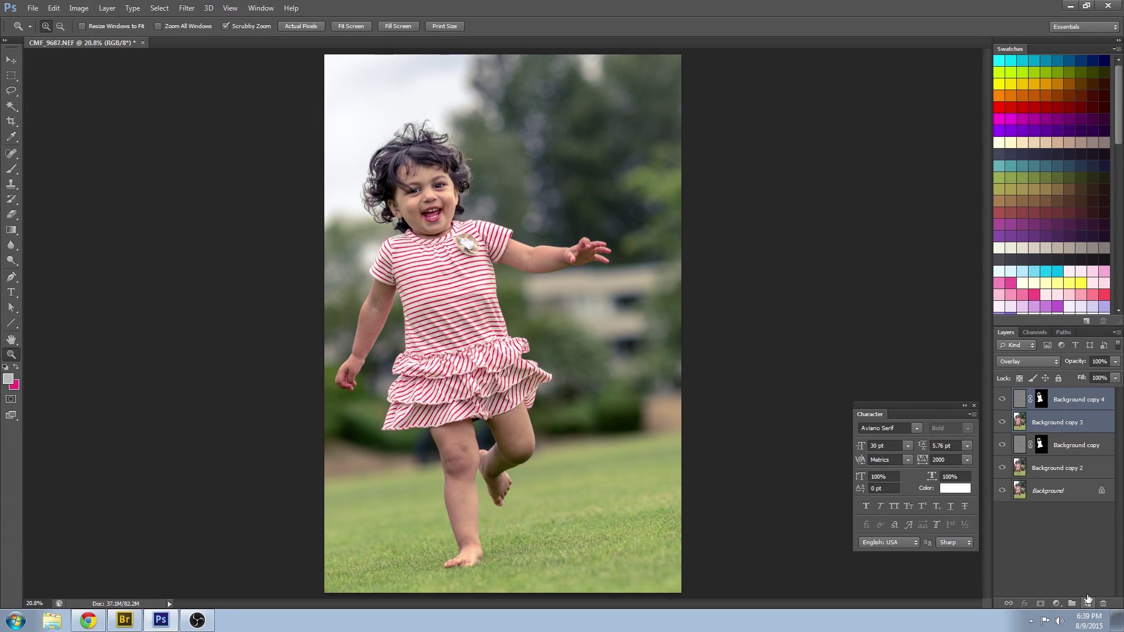
pyautogui.hotkey('ctrl', 'e')
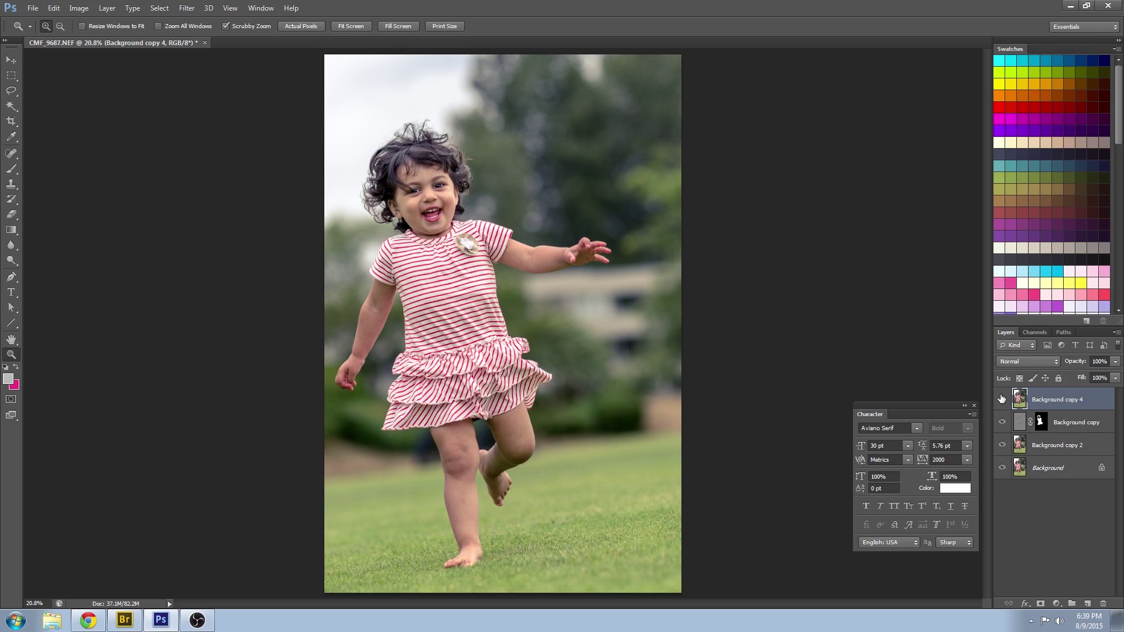
# Hide the two layers between the merged layer and the Background and compare the merged layer with the original
pyautogui.click(1003, 400)
pyautogui.moveTo(1002, 422); pyautogui.dragTo(1002, 446)
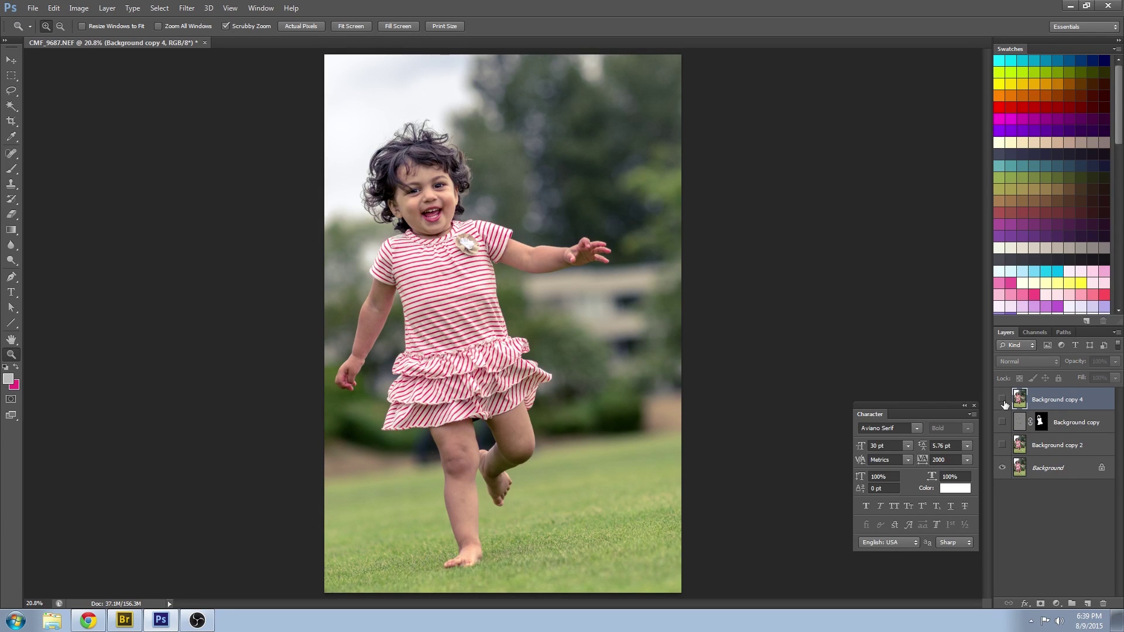
pyautogui.click(1002, 399)
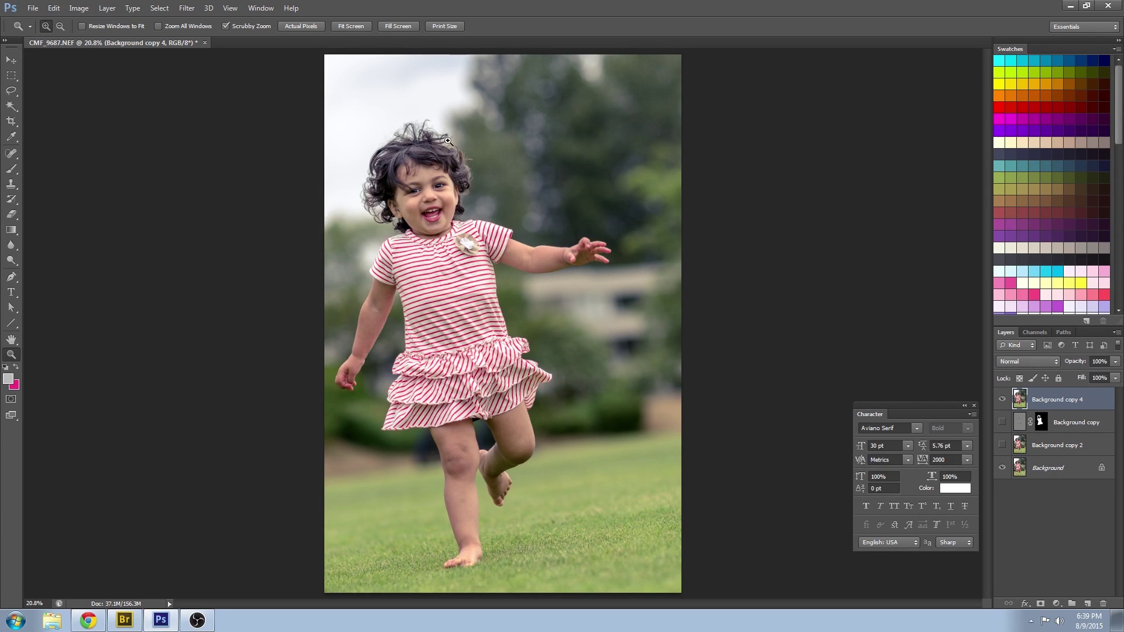
# Apply Reduce Noise to the merged layer with Strength 10, Preserve Details 10%, Reduce Color Noise 0% and lowered Sharpen Details
pyautogui.click(430, 149)
pyautogui.click(187, 8)
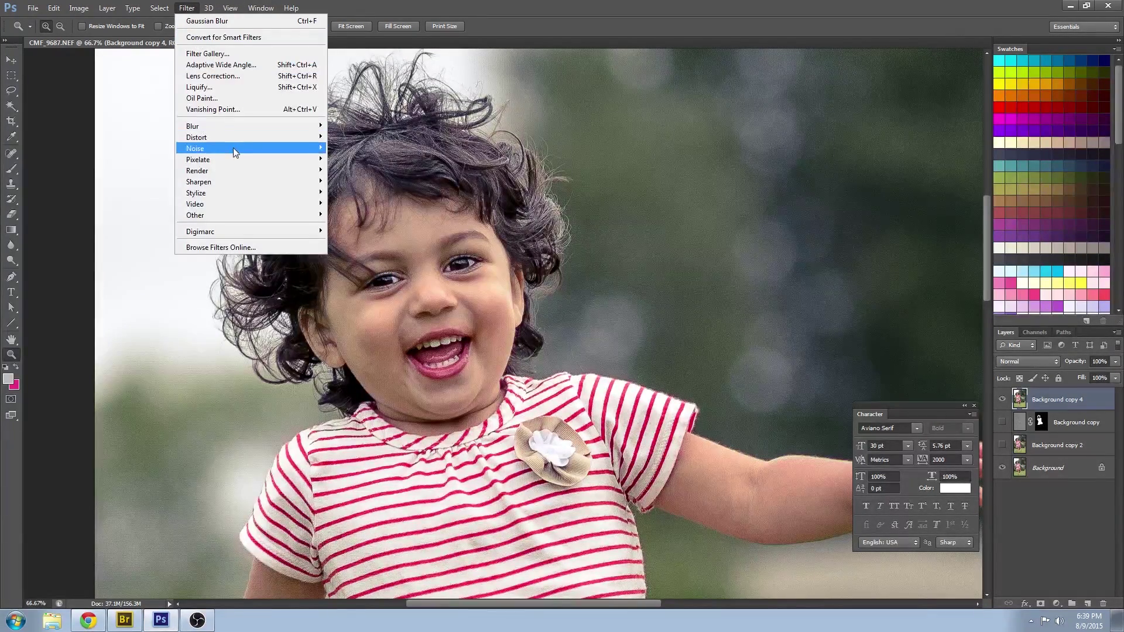
pyautogui.moveTo(235, 150)
pyautogui.click(359, 193)
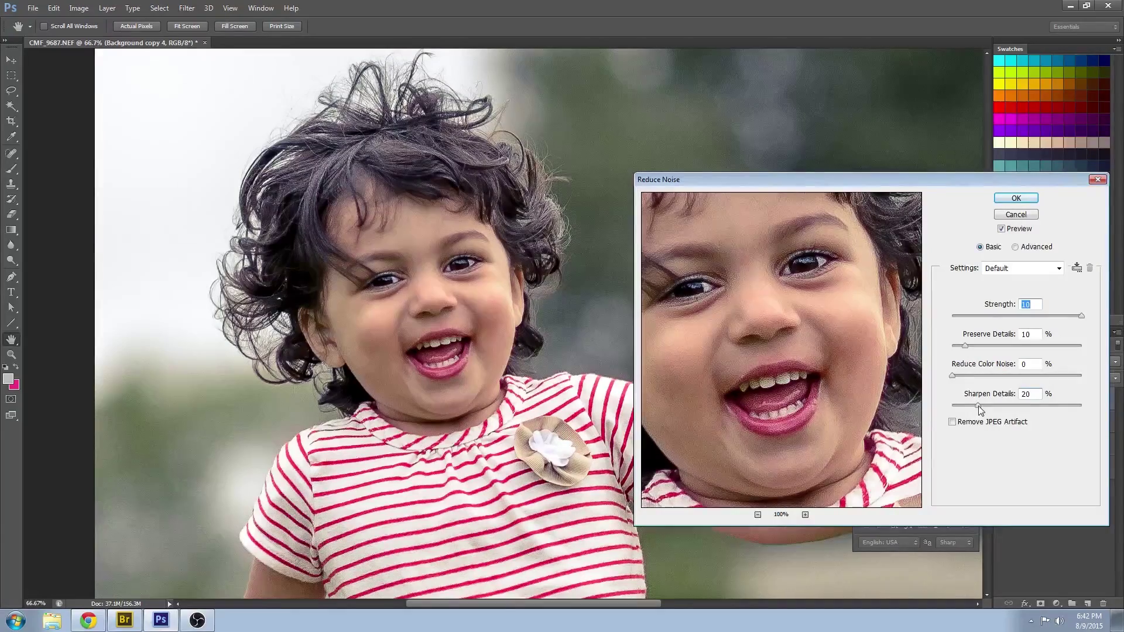
pyautogui.moveTo(971, 405); pyautogui.dragTo(951, 405)
pyautogui.click(965, 346)
pyautogui.click(1021, 200)
pyautogui.press('z')
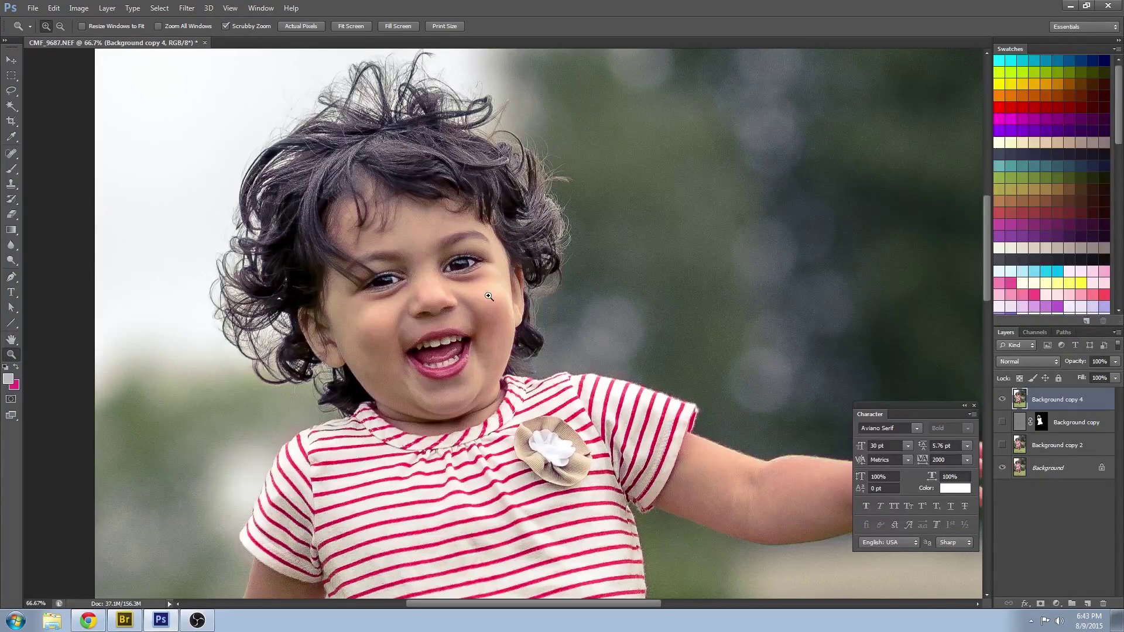
# Compare the hair and face up close with the noise-reduced layer hidden and shown over the Background
pyautogui.moveTo(281, 198); pyautogui.dragTo(328, 282)
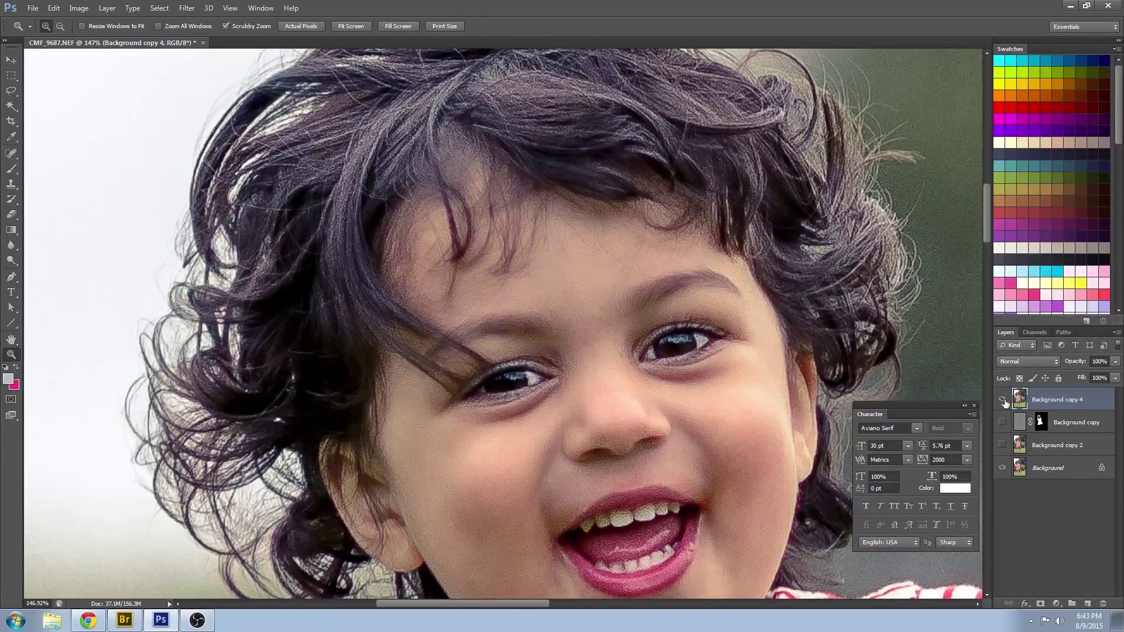
pyautogui.click(1002, 400)
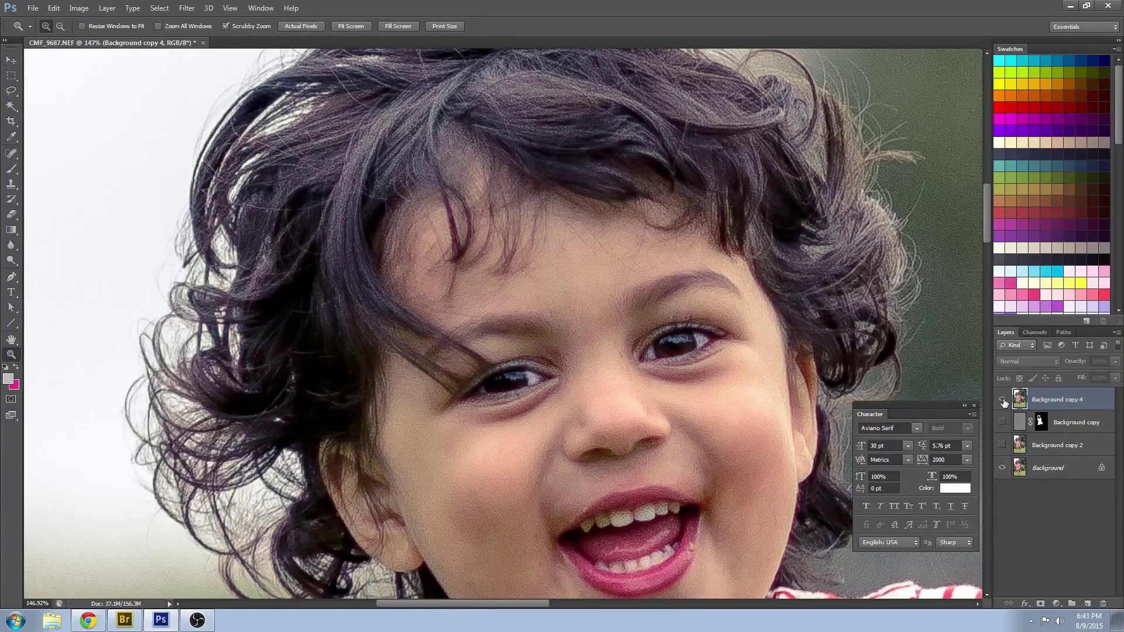
pyautogui.click(1002, 399)
# Show the two intermediate layers again and compare the noise-reduced layer with the sharpened version beneath it
pyautogui.click(1002, 446)
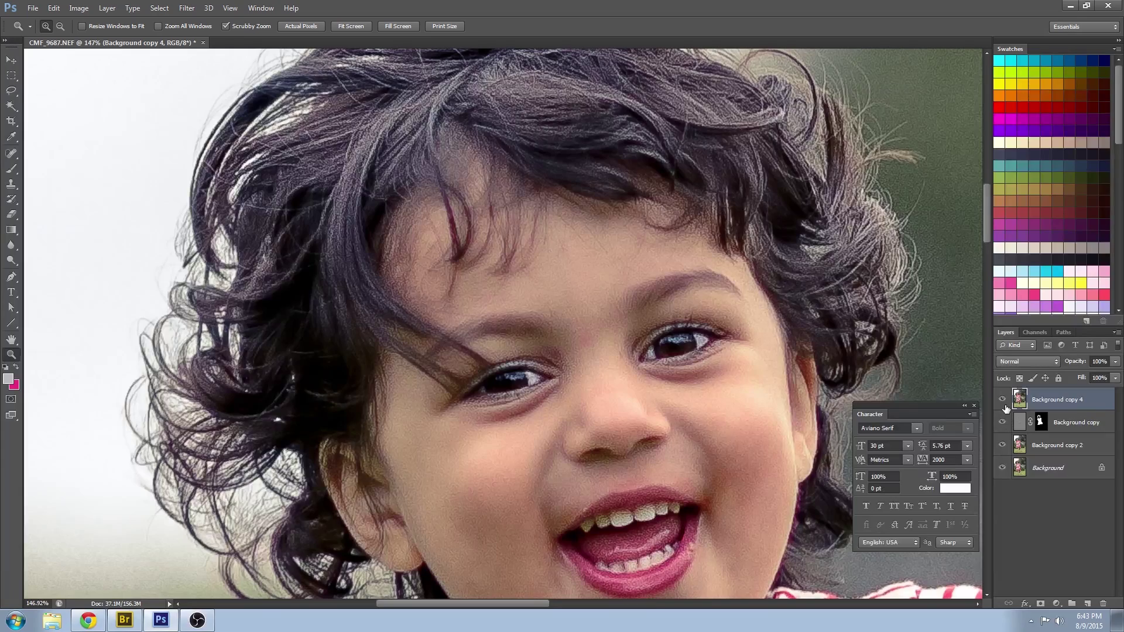
pyautogui.click(1004, 400)
pyautogui.click(1003, 400)
pyautogui.click(1003, 401)
pyautogui.click(1004, 400)
pyautogui.rightClick(602, 273)
pyautogui.click(623, 282)
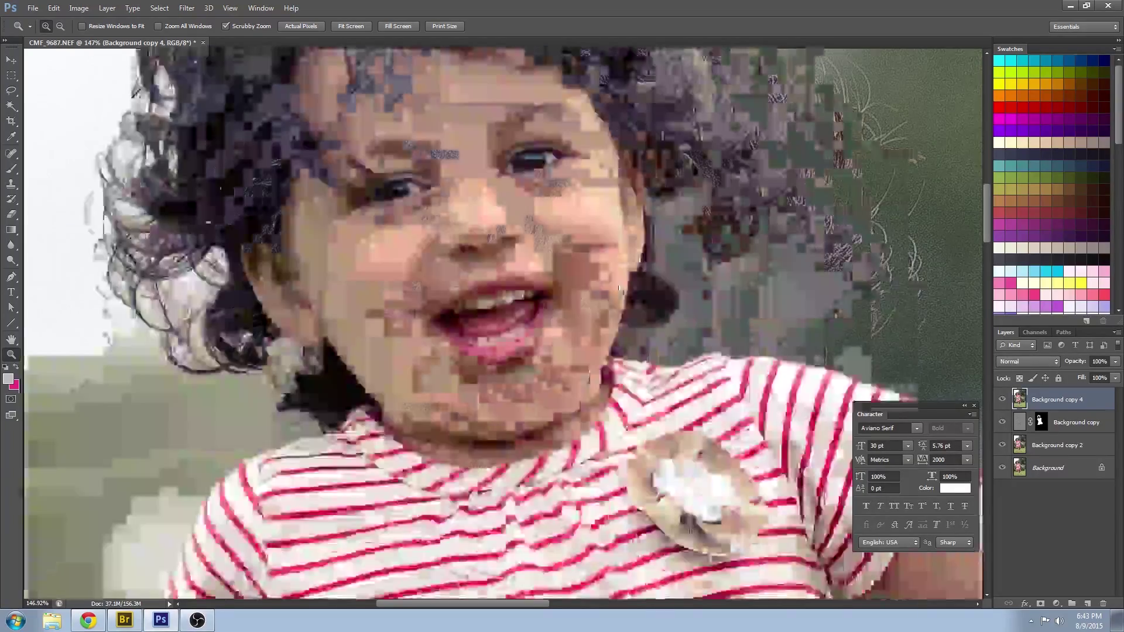